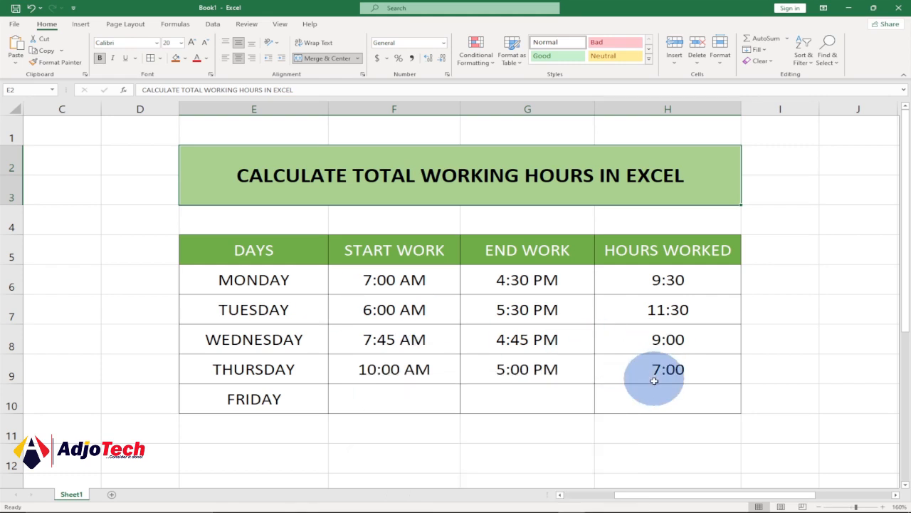
Step: Enter 8:00 as Friday's start time in F10 and 16:00 as its end time in G10
{"action": "left_click", "coordinate": [400, 402]}
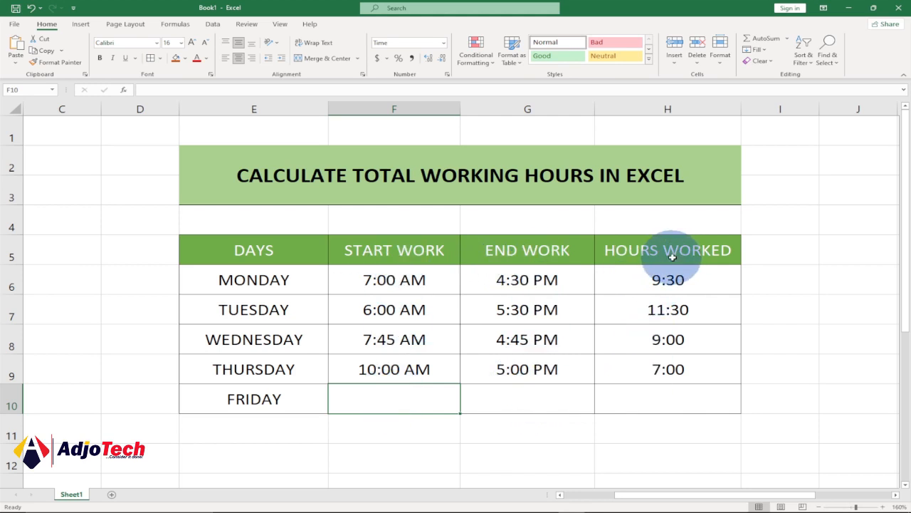
{"action": "left_click", "coordinate": [665, 397]}
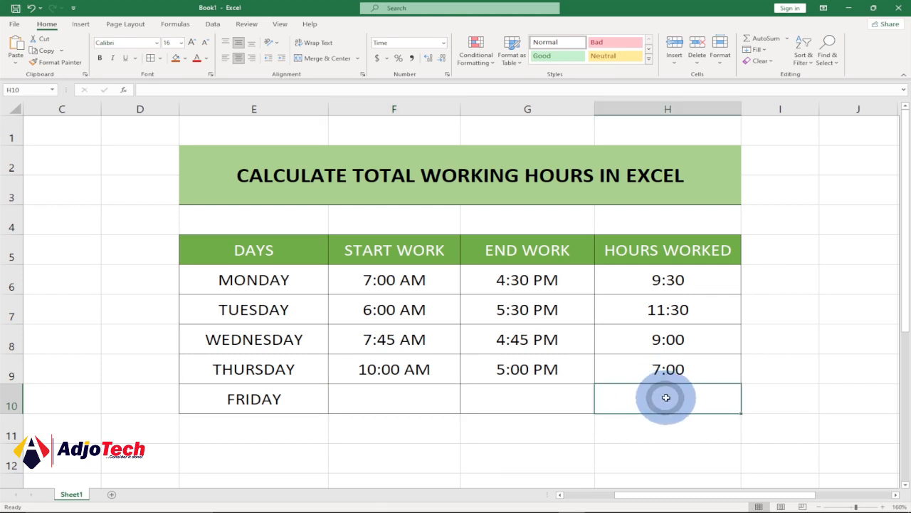
{"action": "left_click", "coordinate": [384, 402]}
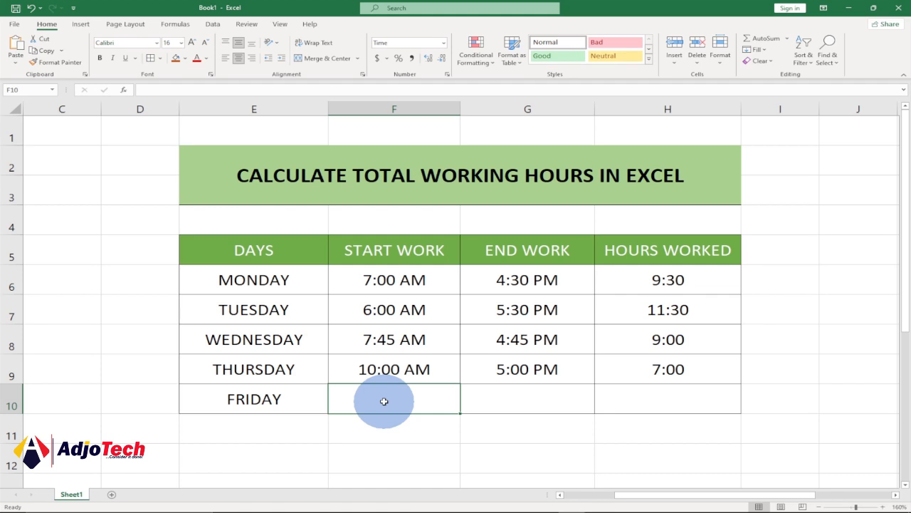
{"action": "type", "text": "8:00"}
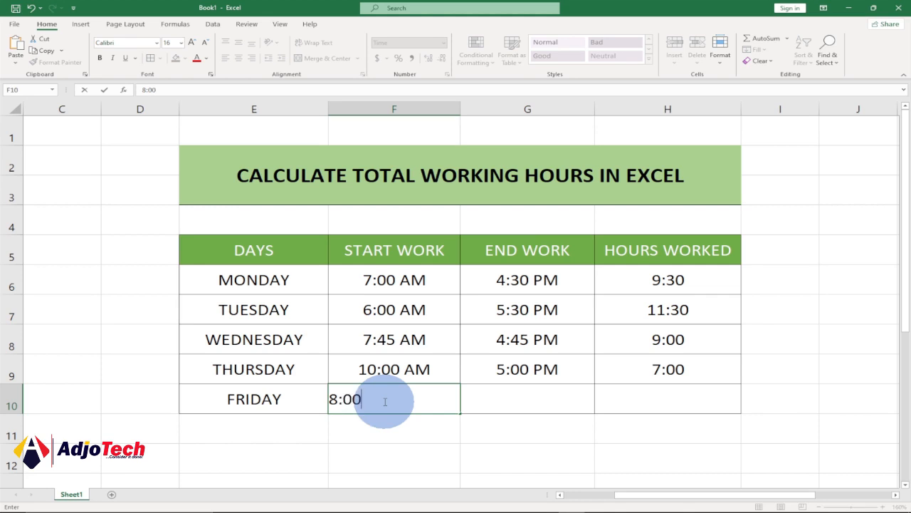
{"action": "key", "text": "Return"}
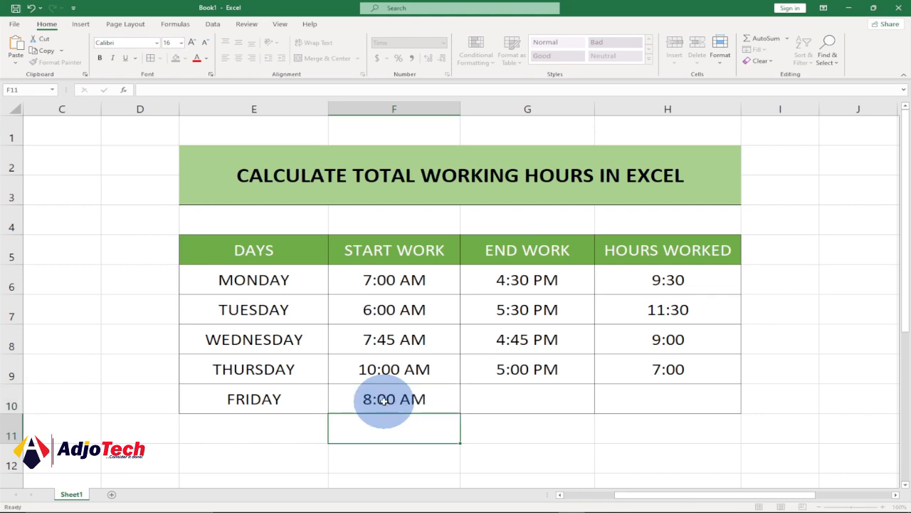
{"action": "left_click", "coordinate": [533, 393]}
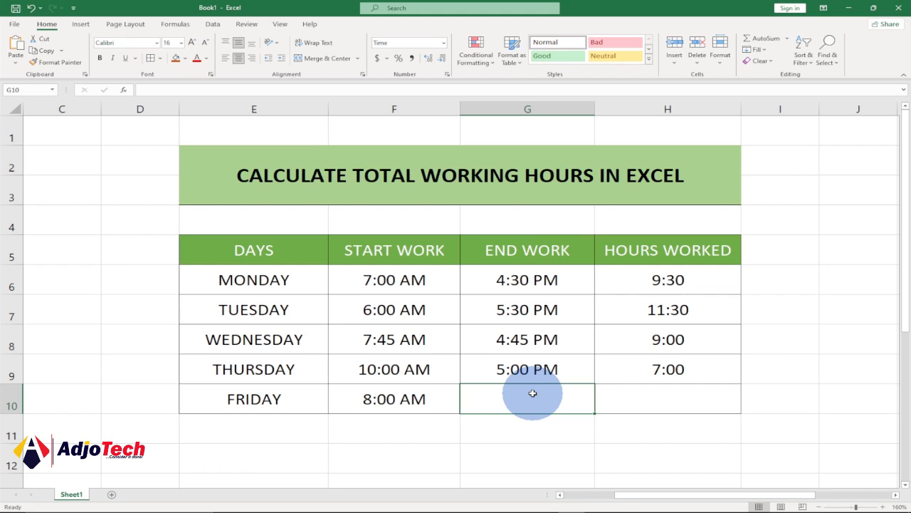
{"action": "type", "text": "16"}
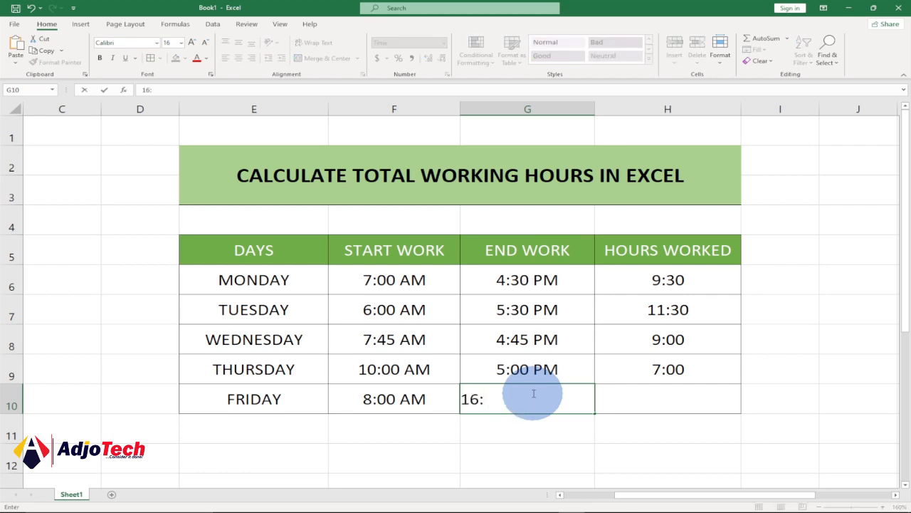
{"action": "type", "text": ":00"}
{"action": "key", "text": "Return"}
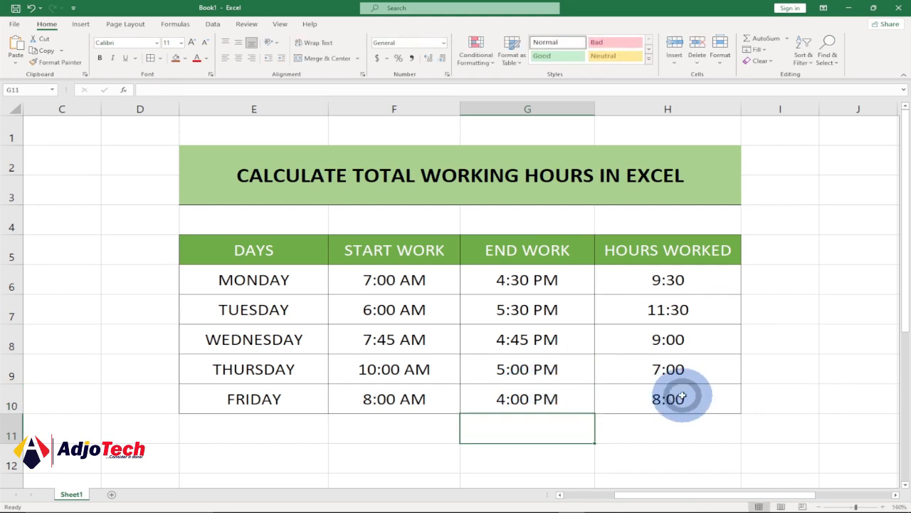
{"action": "left_click", "coordinate": [662, 399]}
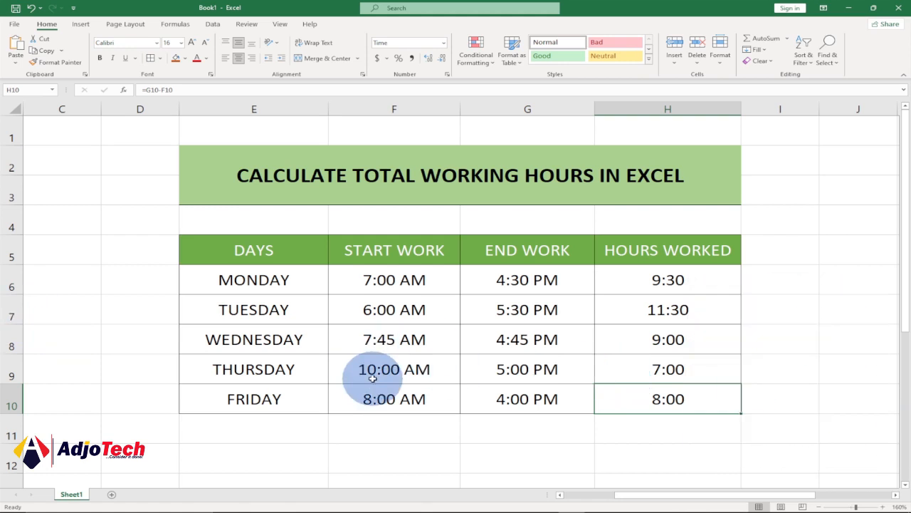
Step: Clear the contents of the table body E6:H10, keeping the header row
{"action": "mouse_move", "coordinate": [223, 278]}
{"action": "left_mouse_down"}
{"action": "mouse_move", "coordinate": [346, 340]}
{"action": "mouse_move", "coordinate": [647, 392]}
{"action": "left_mouse_up"}
{"action": "key", "text": "Delete"}
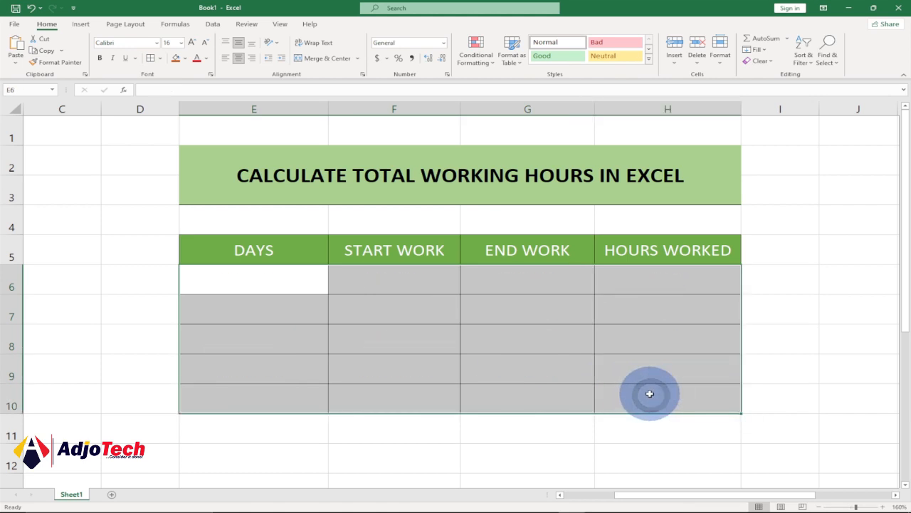
{"action": "left_click", "coordinate": [404, 324]}
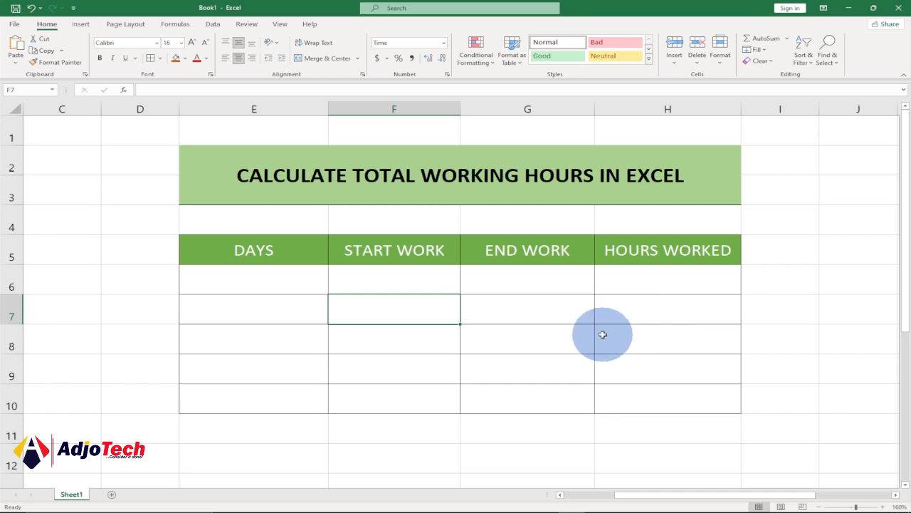
Step: Enter MONDAY in E6 and fill the weekdays down to FRIDAY in E10
{"action": "left_click", "coordinate": [231, 271]}
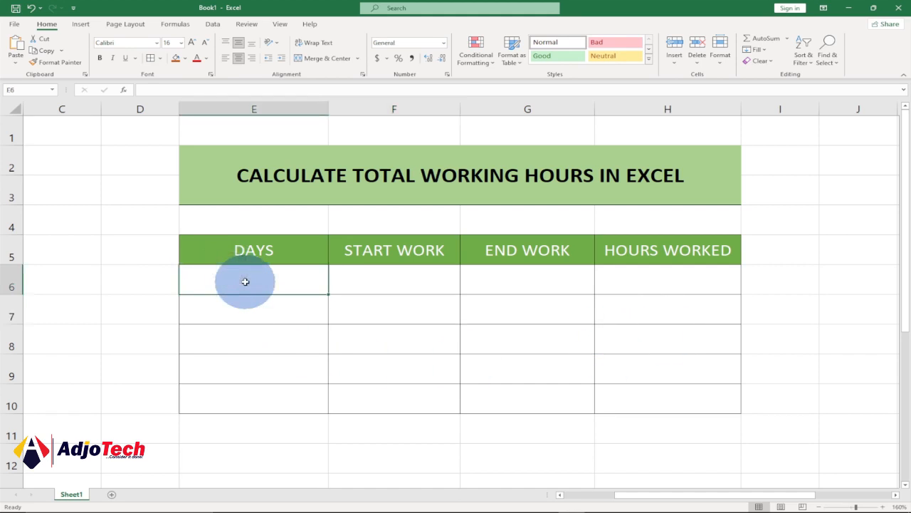
{"action": "type", "text": "MOND"}
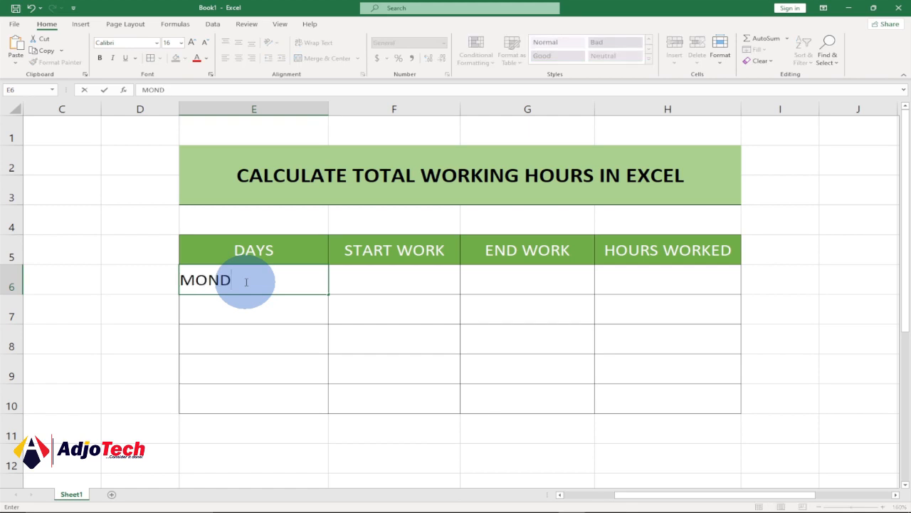
{"action": "key", "text": "Return"}
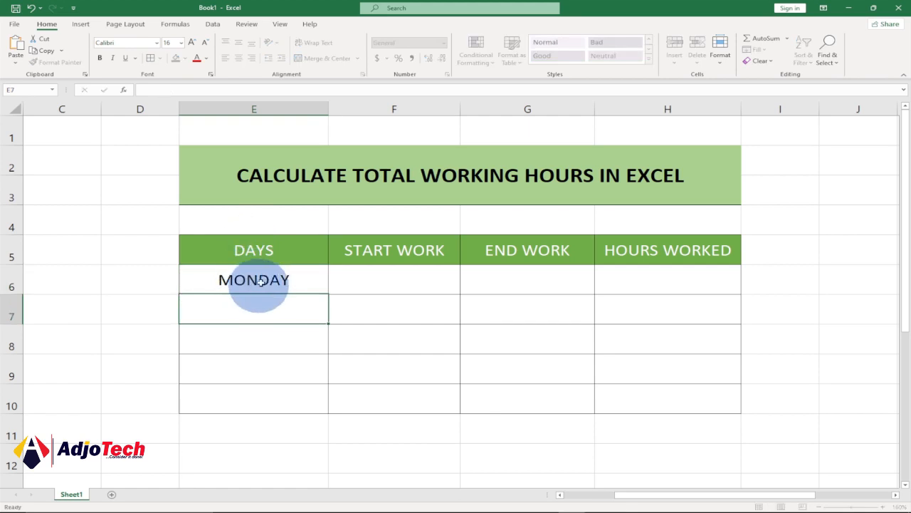
{"action": "left_click", "coordinate": [262, 277]}
{"action": "left_click_drag", "start_coordinate": [327, 293], "coordinate": [314, 407]}
{"action": "left_click", "coordinate": [395, 286]}
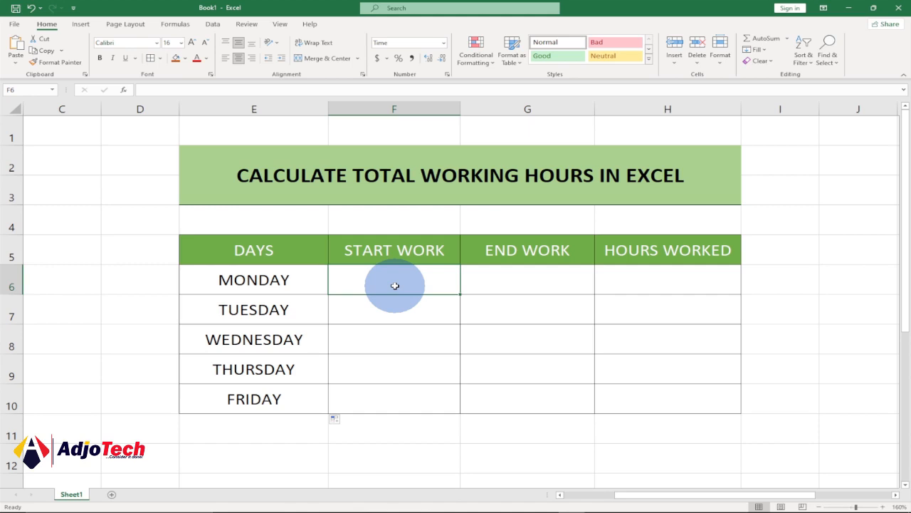
{"action": "left_click_drag", "start_coordinate": [391, 282], "coordinate": [498, 393]}
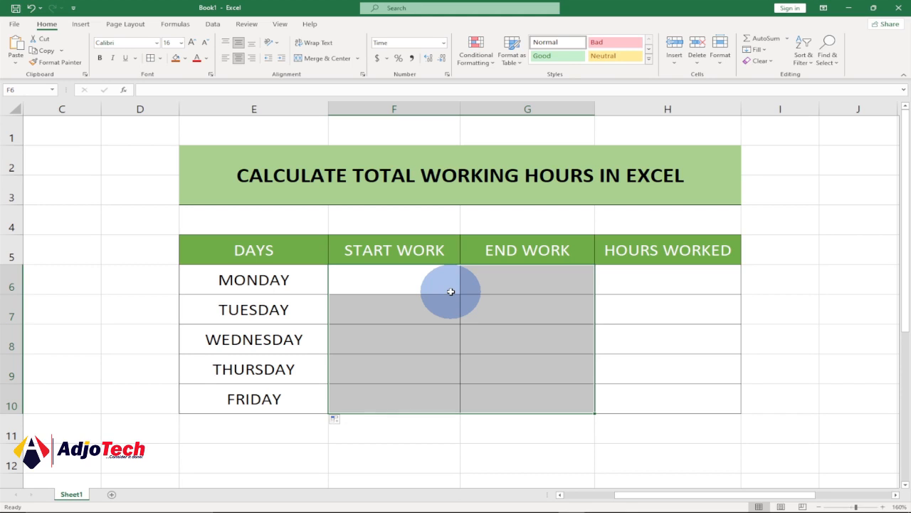
{"action": "right_click", "coordinate": [497, 279]}
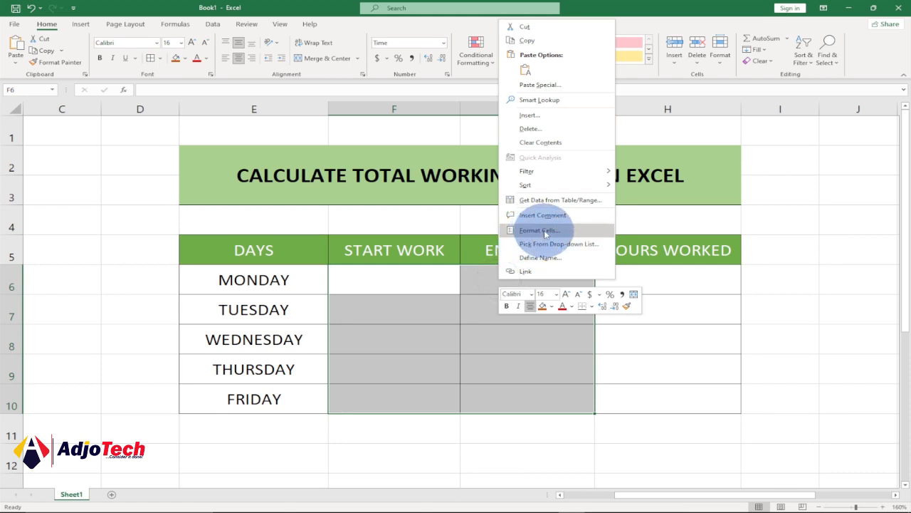
{"action": "left_click", "coordinate": [425, 286]}
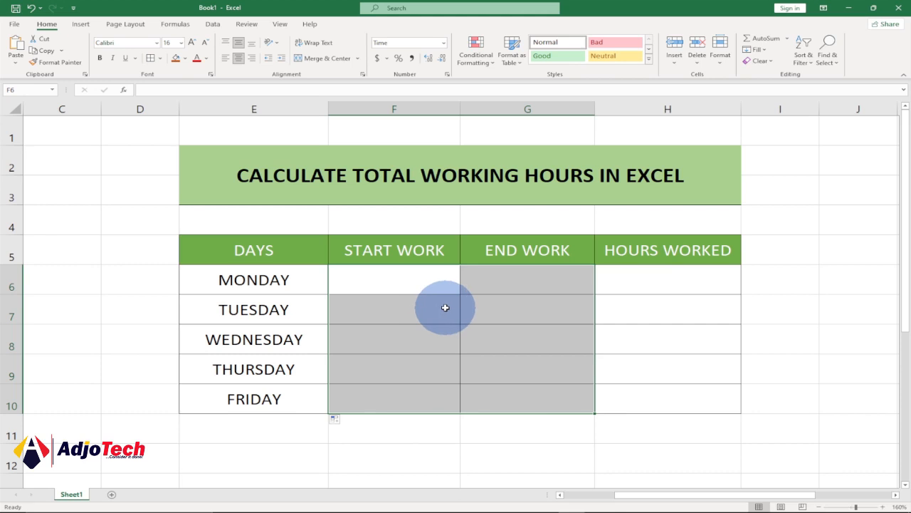
Step: Format the START WORK and END WORK cells F6:G10 with the Time category, type 1:30 PM
{"action": "left_click_drag", "start_coordinate": [387, 273], "coordinate": [501, 391]}
{"action": "right_click", "coordinate": [491, 307]}
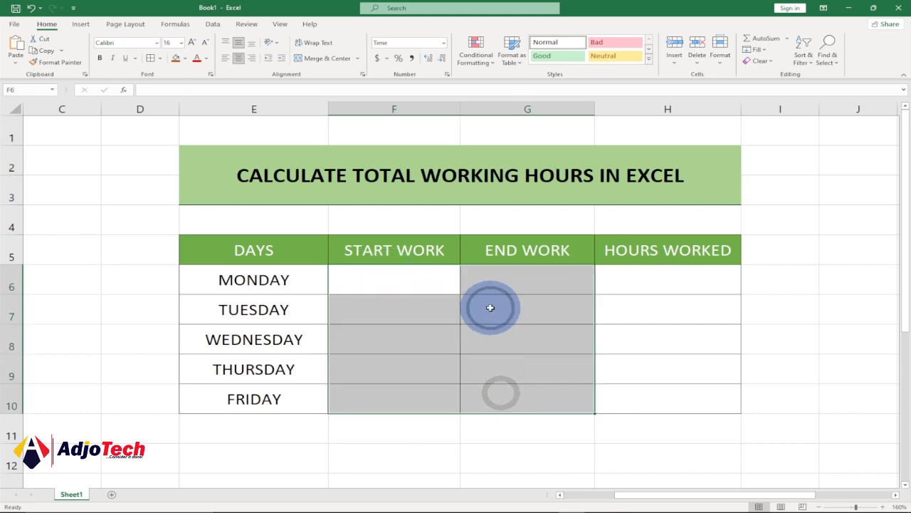
{"action": "left_click", "coordinate": [527, 259]}
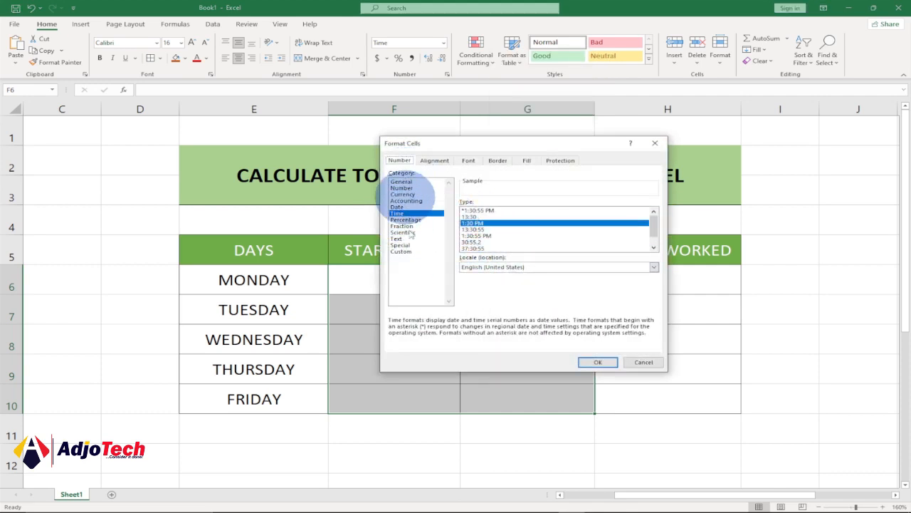
{"action": "left_click", "coordinate": [475, 229]}
{"action": "left_click", "coordinate": [476, 236]}
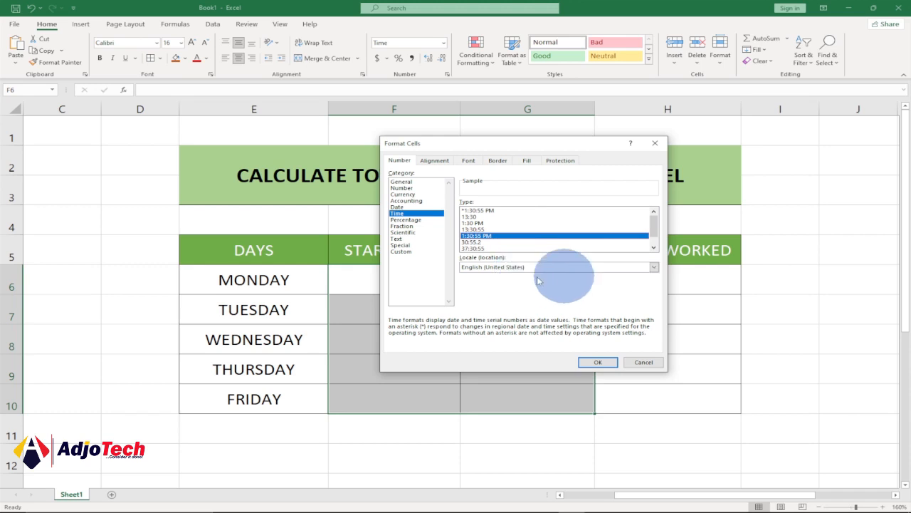
{"action": "left_click", "coordinate": [478, 224]}
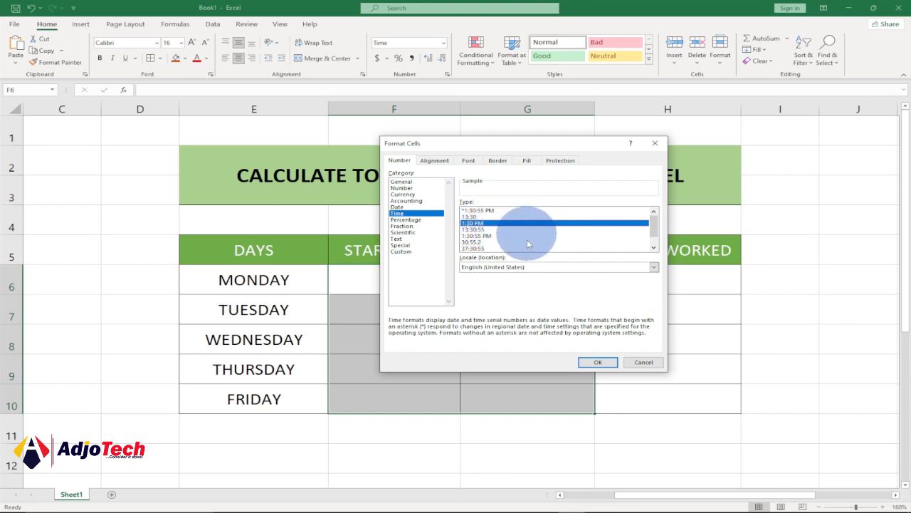
{"action": "left_click", "coordinate": [596, 363]}
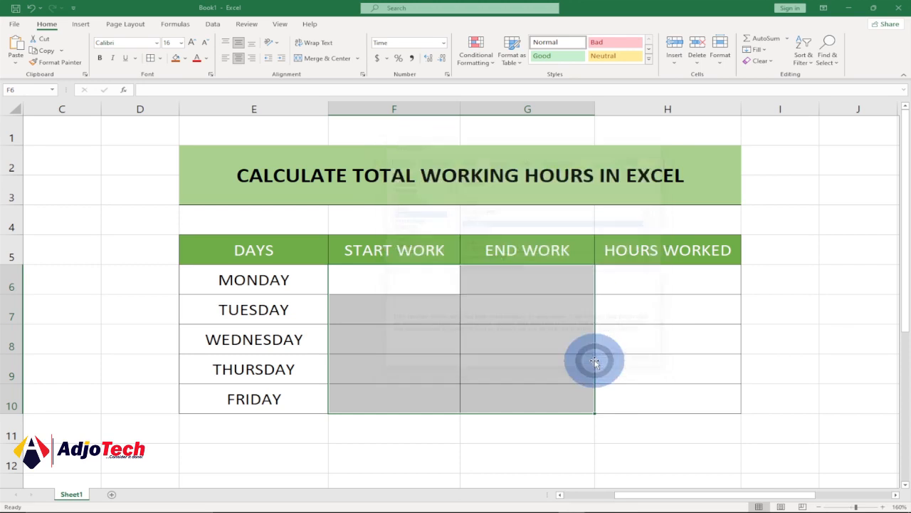
{"action": "left_click", "coordinate": [499, 333]}
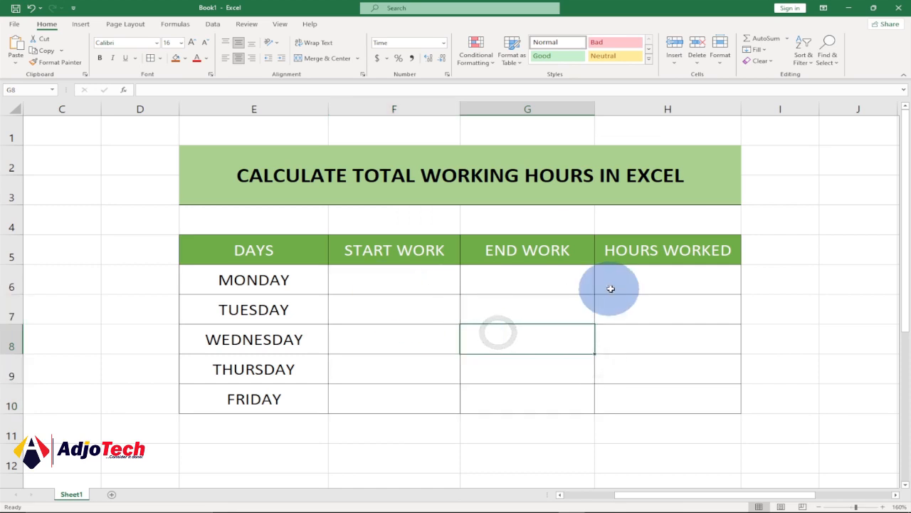
Step: Format the HOURS WORKED cells H6:H10 with the Time category, type 13:30
{"action": "left_click_drag", "start_coordinate": [660, 274], "coordinate": [661, 398]}
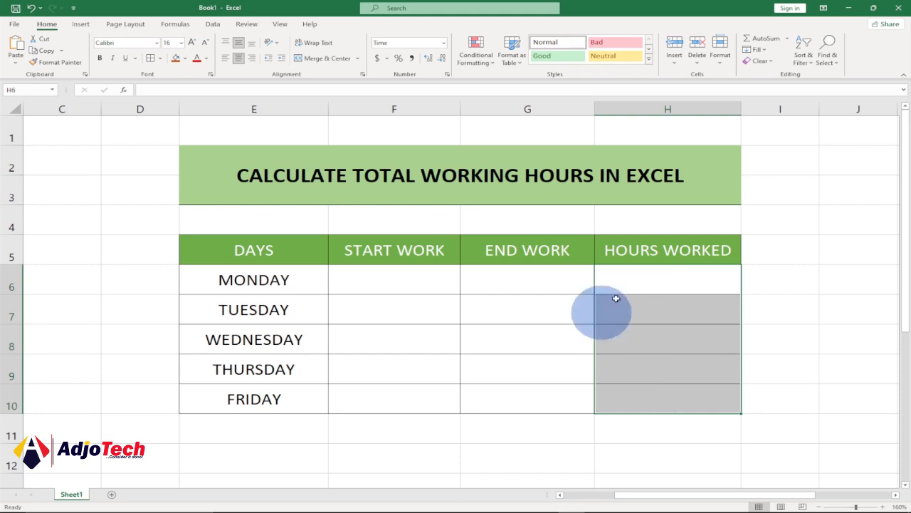
{"action": "right_click", "coordinate": [650, 306]}
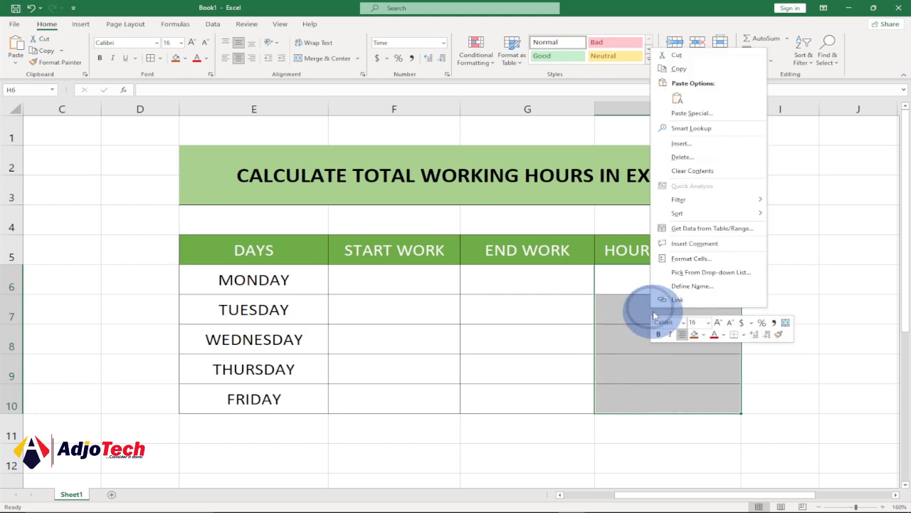
{"action": "left_click", "coordinate": [692, 260]}
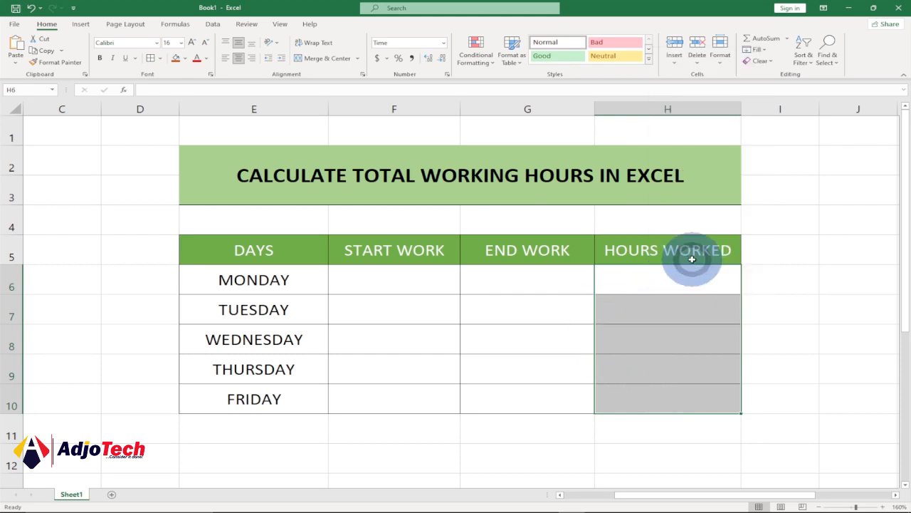
{"action": "left_click", "coordinate": [639, 215]}
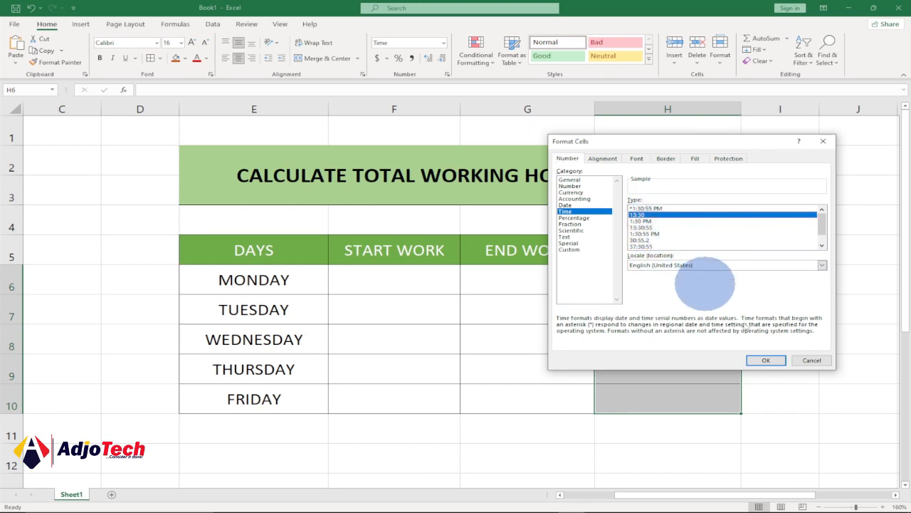
{"action": "left_click", "coordinate": [768, 361]}
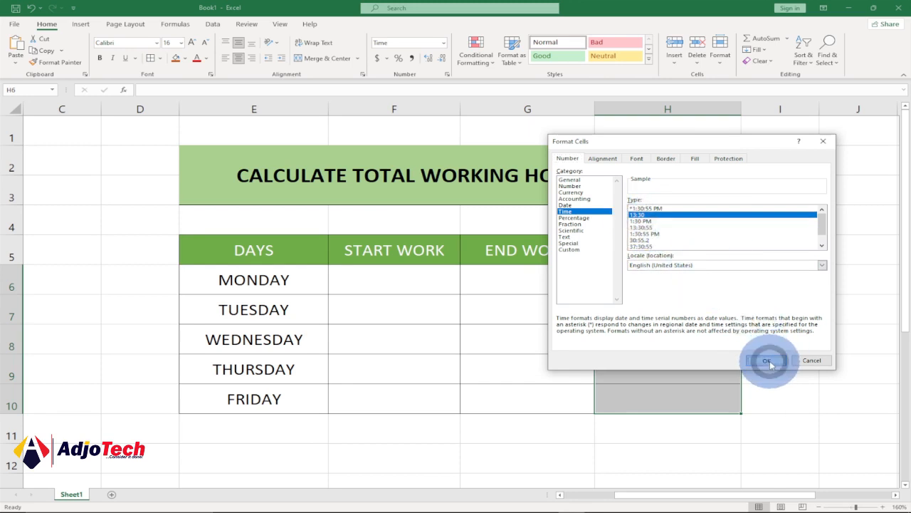
Step: Enter 8:00 as Monday's start time in F6
{"action": "left_click", "coordinate": [373, 287]}
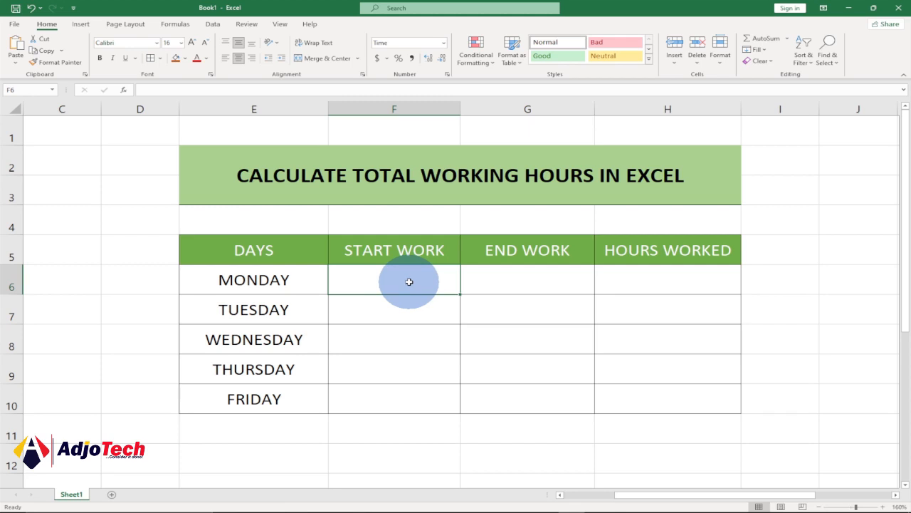
{"action": "type", "text": "8"}
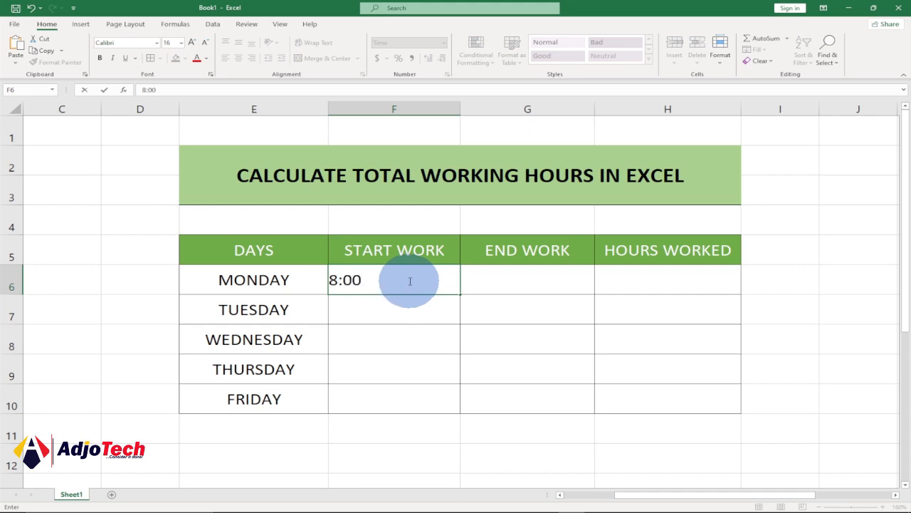
{"action": "type", "text": ":00"}
{"action": "key", "text": "Return"}
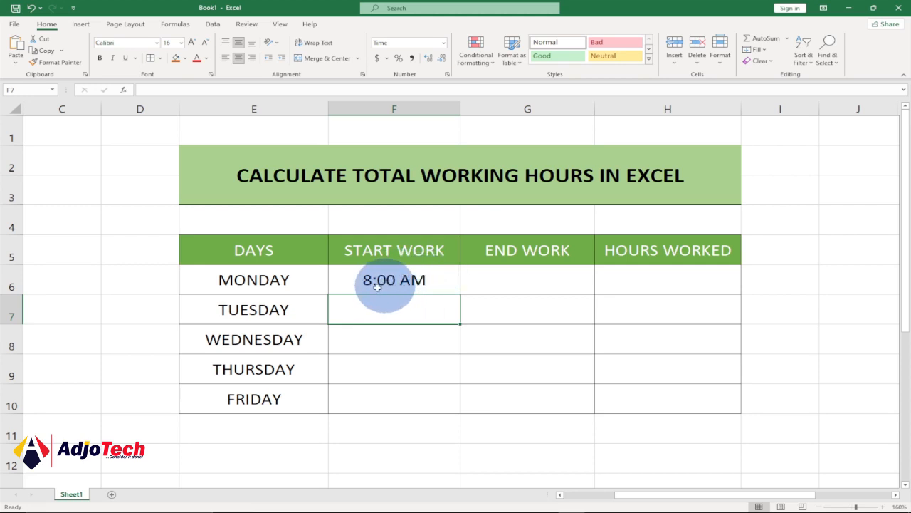
Step: Enter 5:00 as Monday's end time in G6
{"action": "left_click", "coordinate": [512, 277]}
{"action": "left_click", "coordinate": [394, 277]}
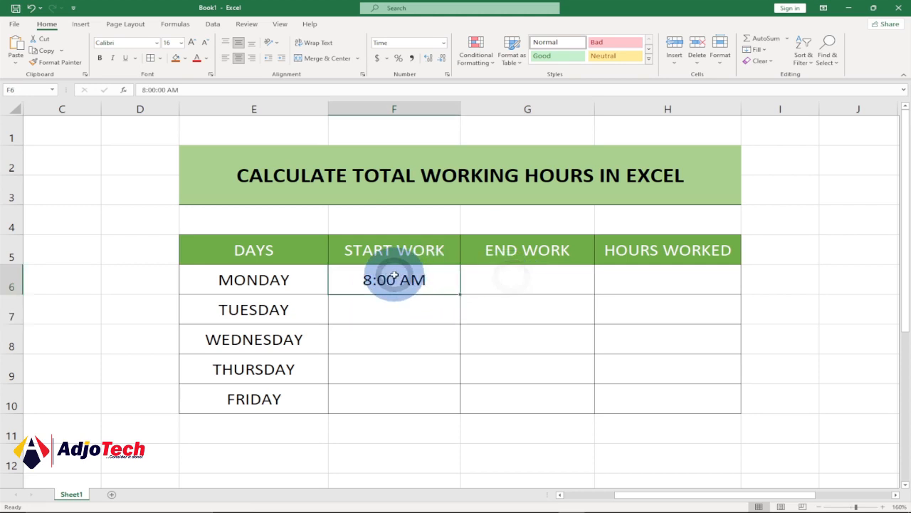
{"action": "left_click", "coordinate": [537, 275]}
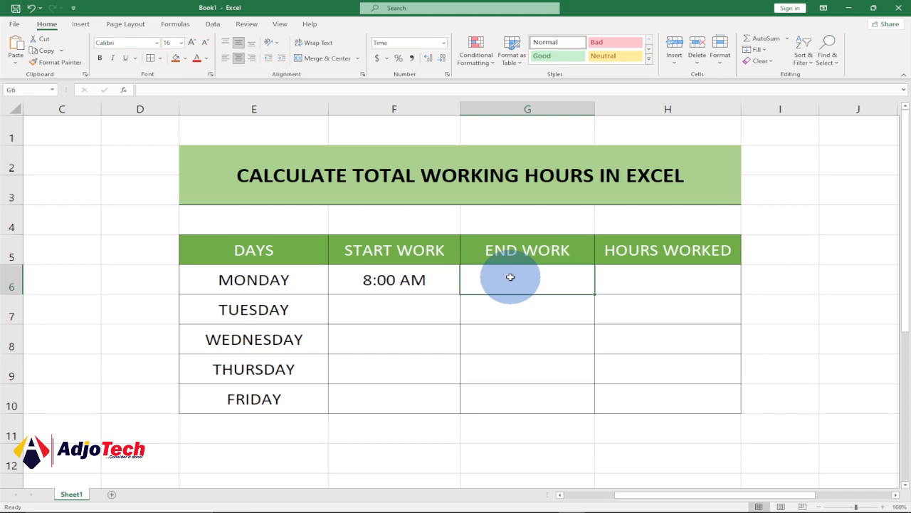
{"action": "type", "text": "5:00"}
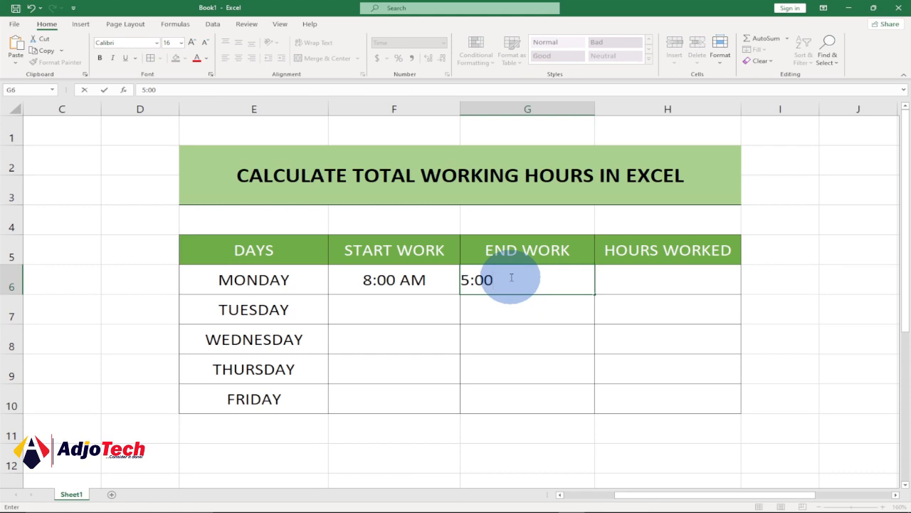
{"action": "key", "text": "Return"}
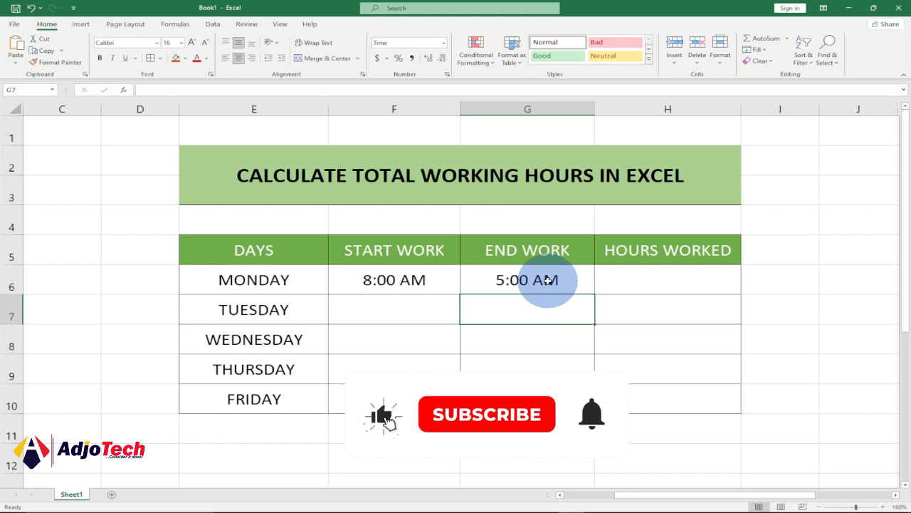
Step: Clear Monday's end time in G6 and enter 17:00 in 24-hour notation
{"action": "left_click", "coordinate": [545, 279]}
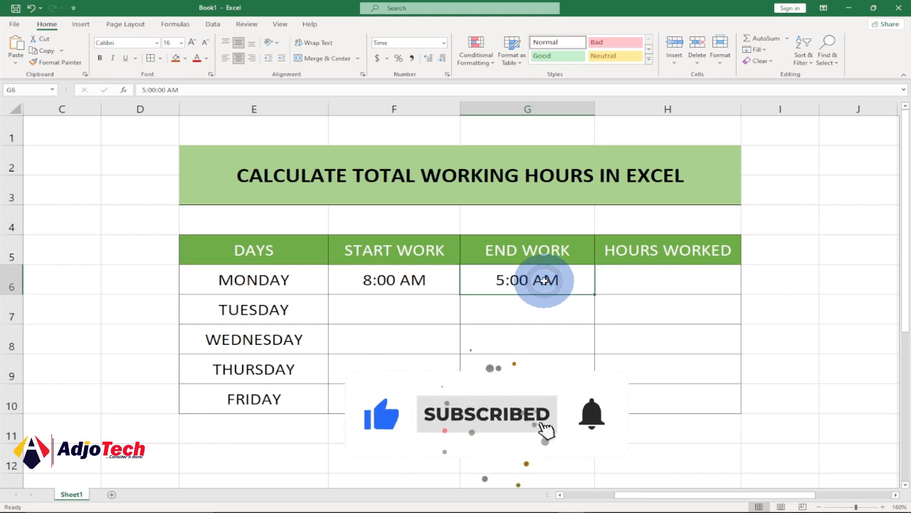
{"action": "key", "text": "Delete"}
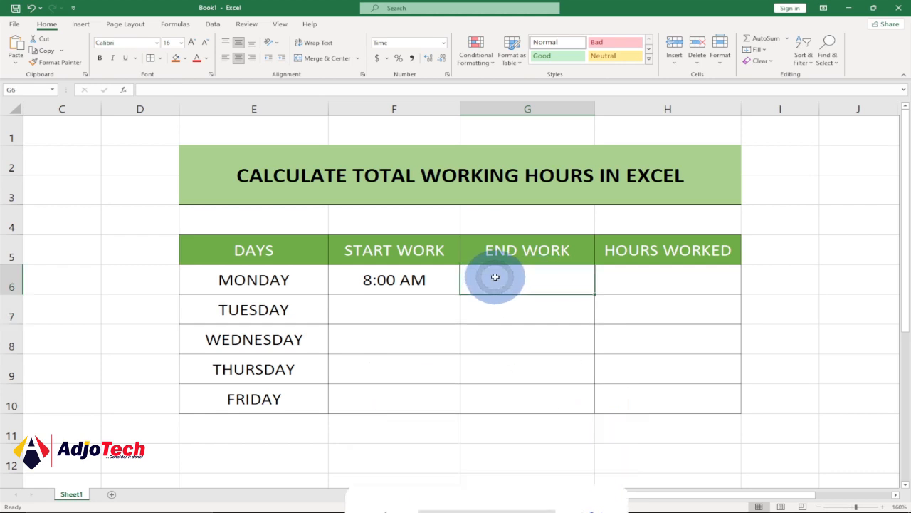
{"action": "type", "text": "17"}
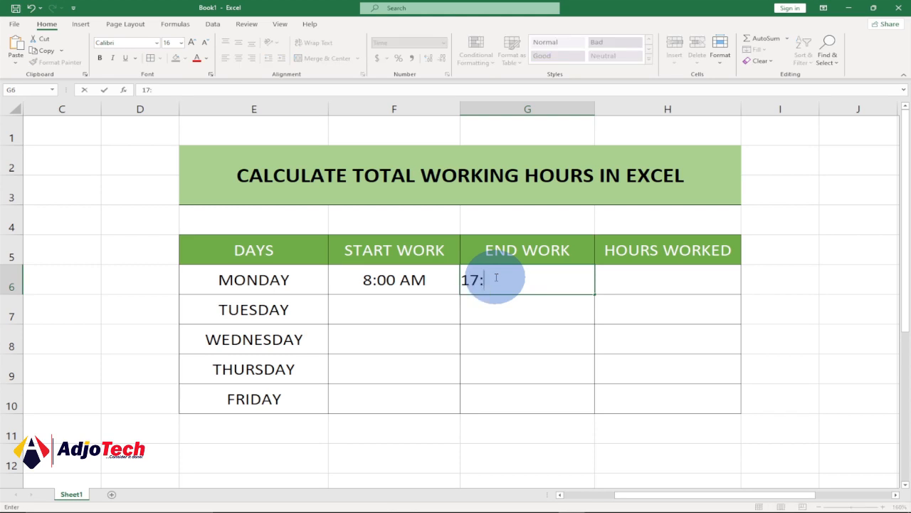
{"action": "type", "text": ":00"}
{"action": "key", "text": "Return"}
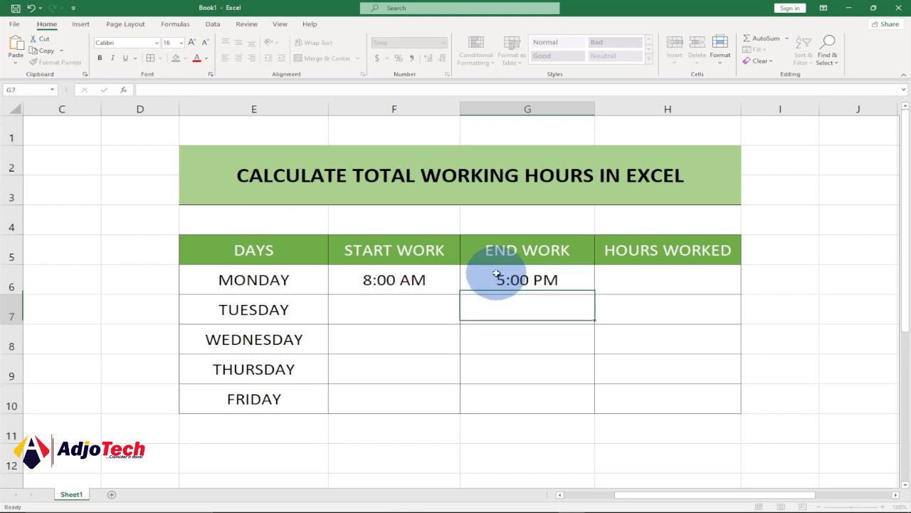
Step: Re-enter Monday's end time in G6 as 5:00 PM
{"action": "left_click", "coordinate": [534, 280]}
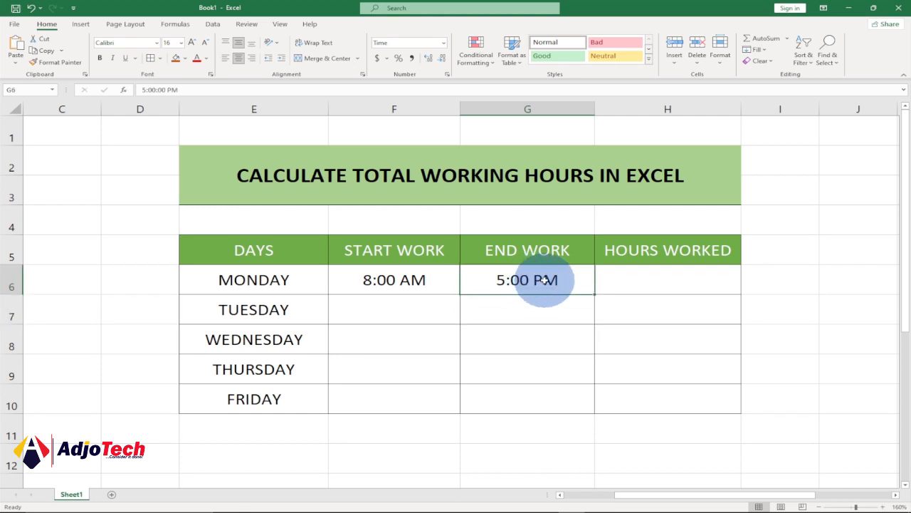
{"action": "key", "text": "BackSpace"}
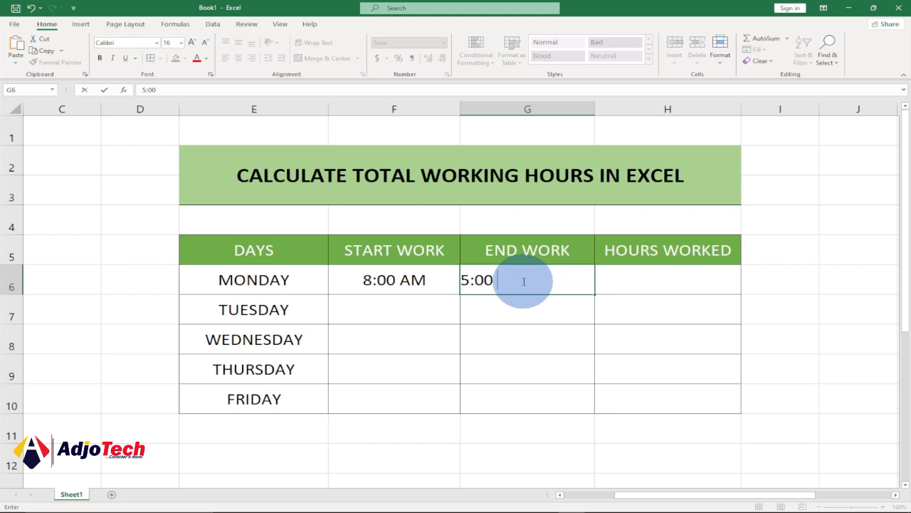
{"action": "key", "text": "Return"}
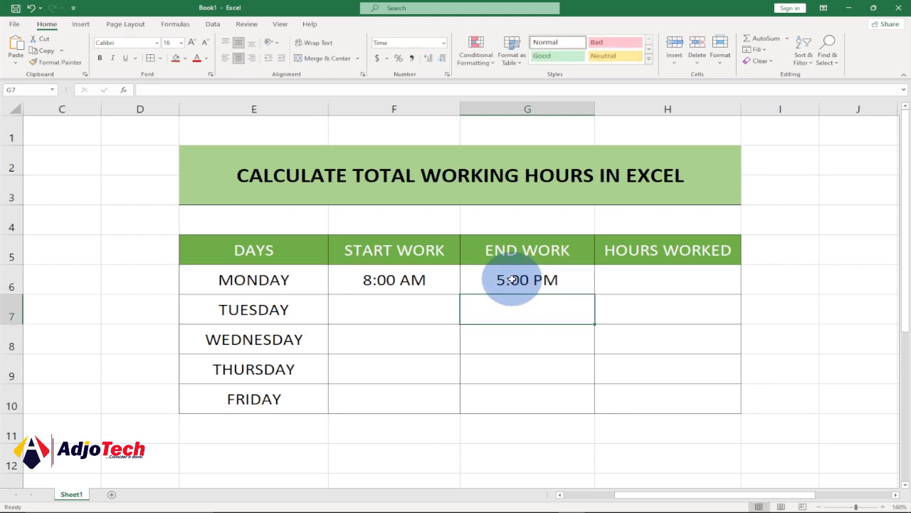
Step: Replace the END WORK entry for Monday in G6 with 17:00
{"action": "left_click", "coordinate": [513, 279]}
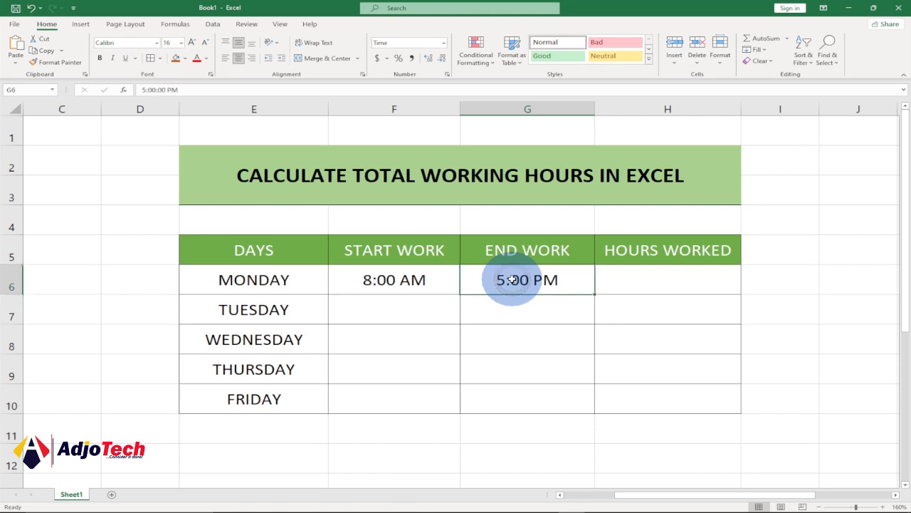
{"action": "key", "text": "BackSpace"}
{"action": "type", "text": "17"}
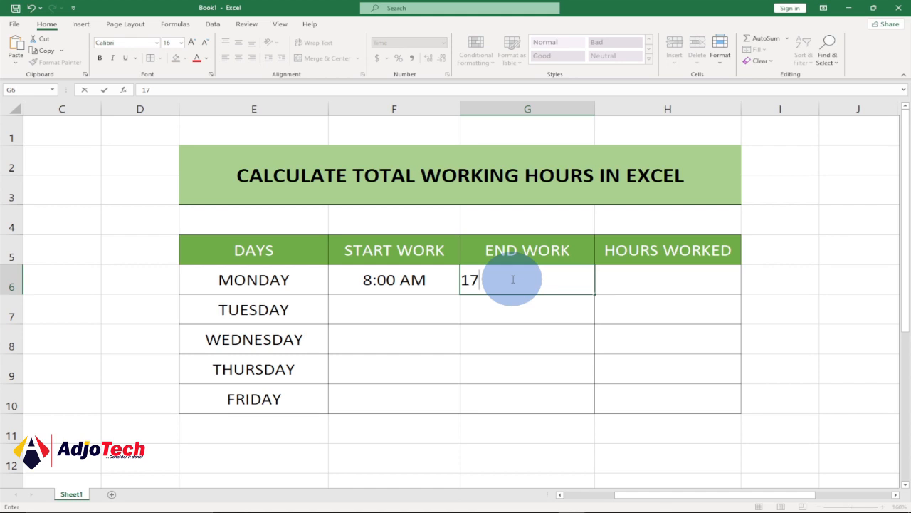
{"action": "type", "text": ":00"}
{"action": "key", "text": "Return"}
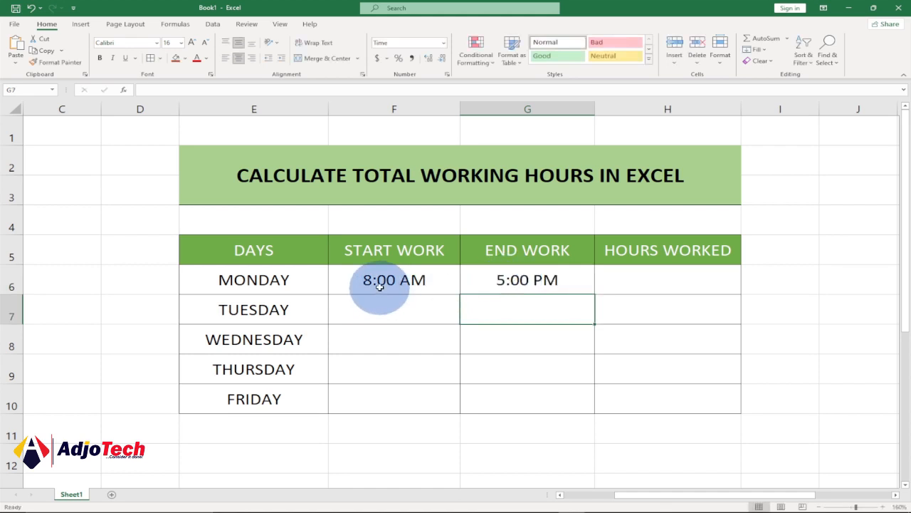
Step: Calculate Monday's hours worked in H6 with the formula =G6-F6
{"action": "left_click", "coordinate": [378, 283]}
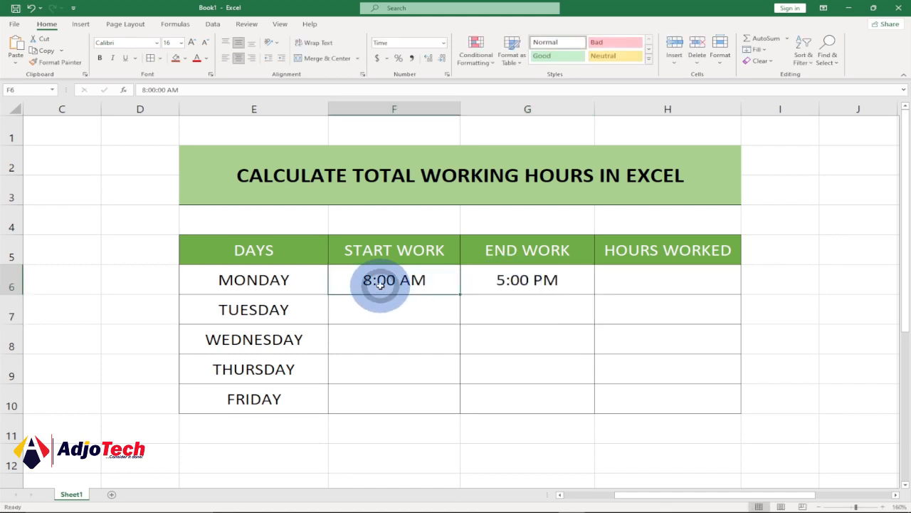
{"action": "left_click", "coordinate": [539, 283]}
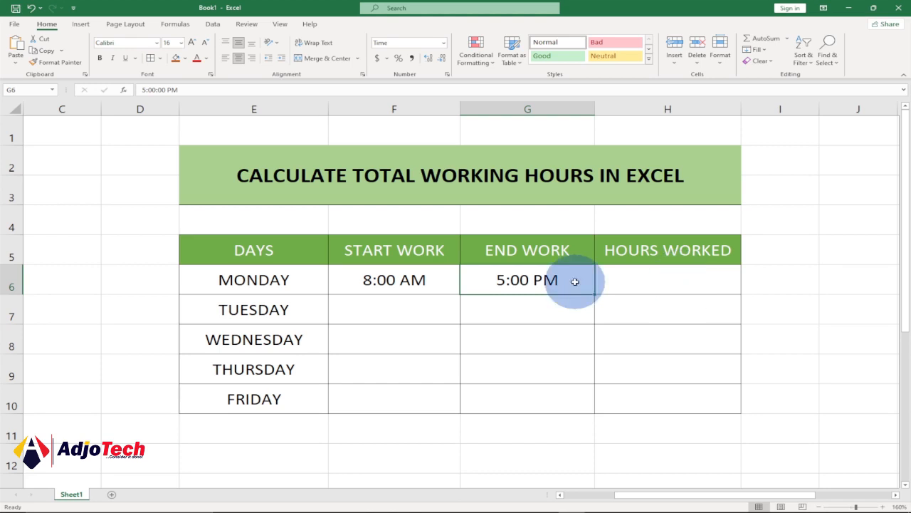
{"action": "left_click", "coordinate": [630, 283]}
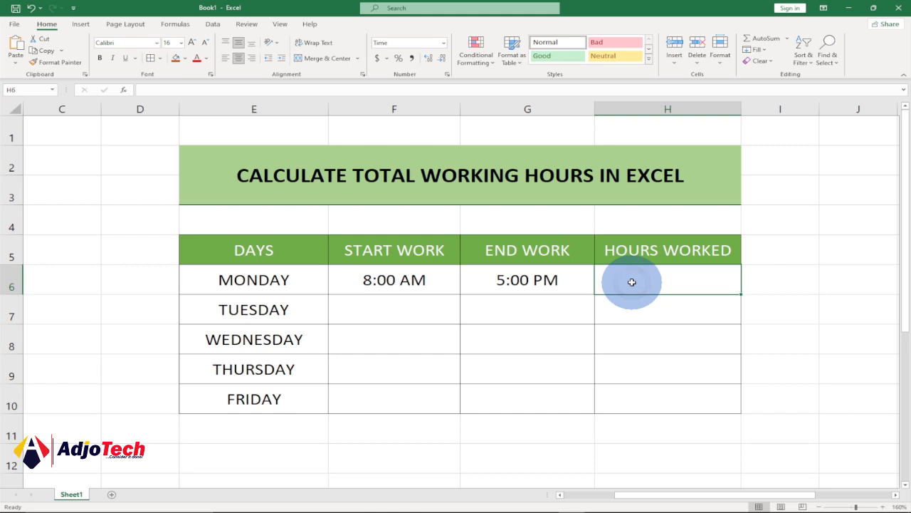
{"action": "double_click", "coordinate": [631, 282]}
{"action": "type", "text": "="}
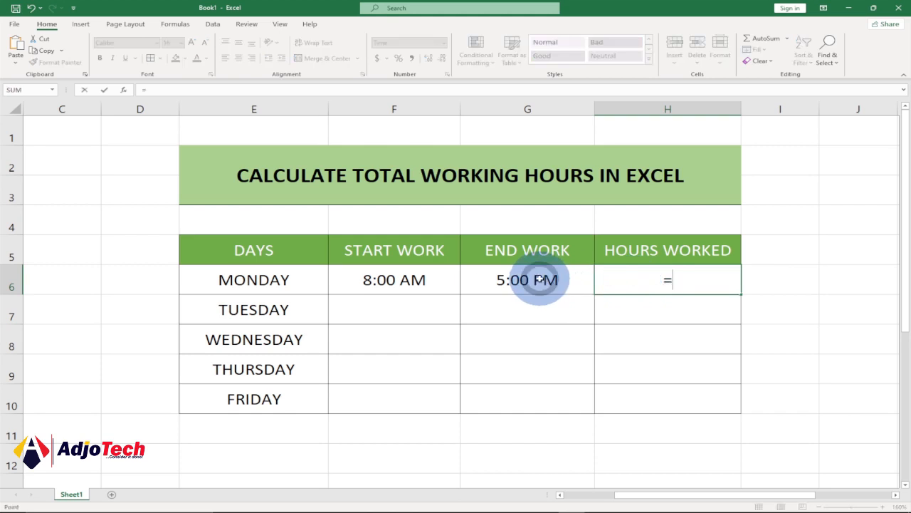
{"action": "left_click", "coordinate": [539, 279]}
{"action": "type", "text": "-"}
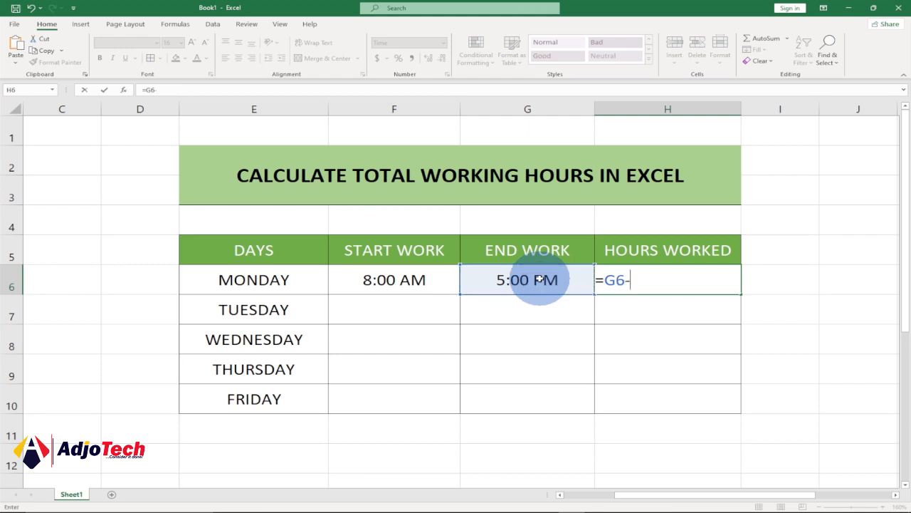
{"action": "left_click", "coordinate": [404, 278]}
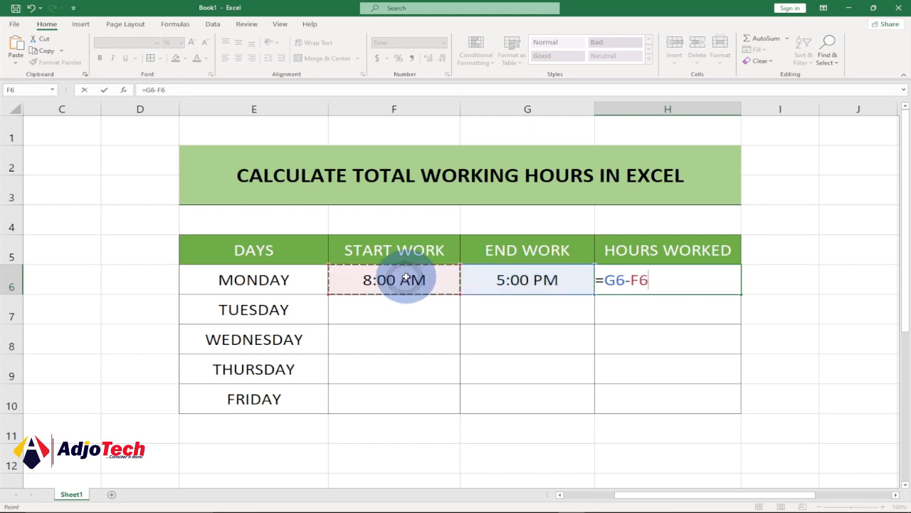
{"action": "key", "text": "Return"}
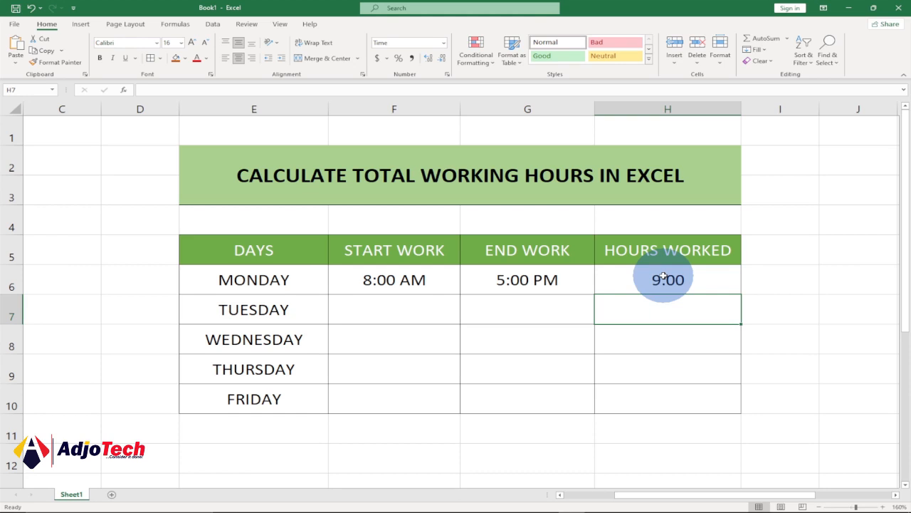
Step: Enter 18:00 as Tuesday's start time in F7
{"action": "left_click", "coordinate": [426, 311]}
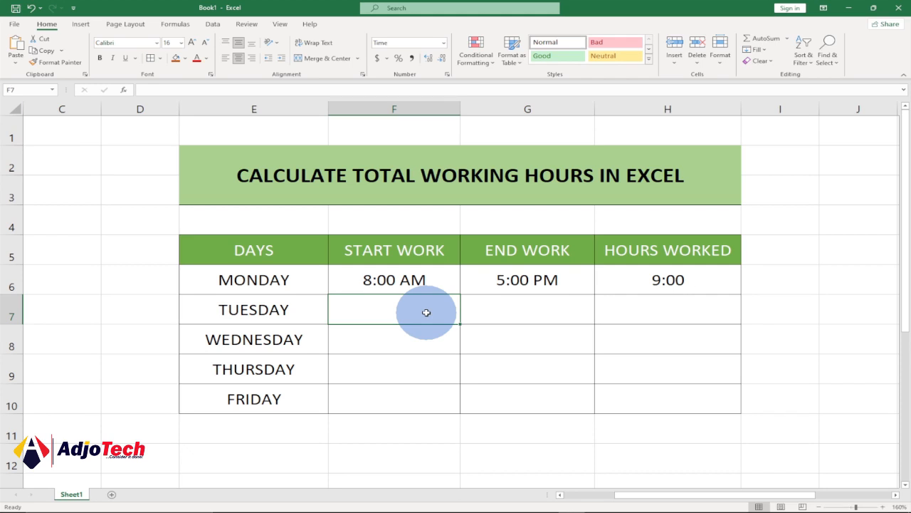
{"action": "type", "text": "8"}
{"action": "key", "text": "BackSpace"}
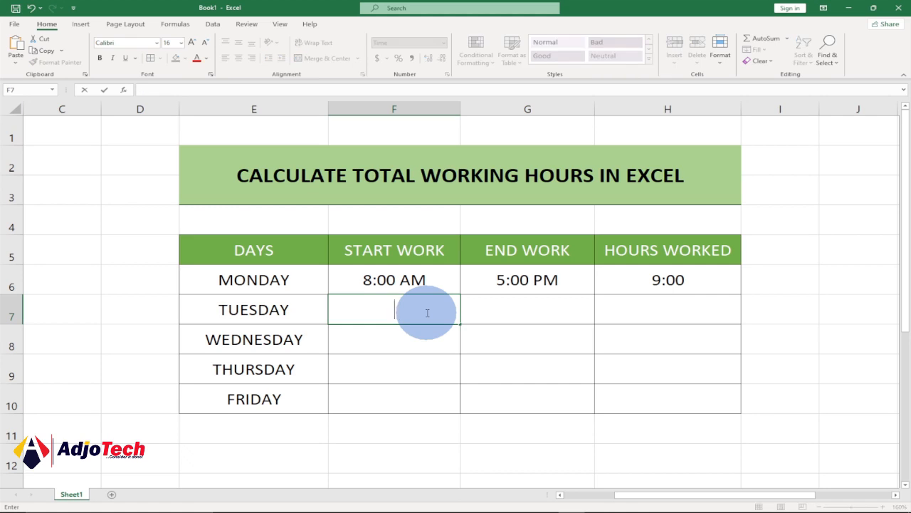
{"action": "type", "text": "18"}
{"action": "type", "text": ":"}
{"action": "type", "text": "00"}
{"action": "key", "text": "Return"}
{"action": "left_click", "coordinate": [388, 309]}
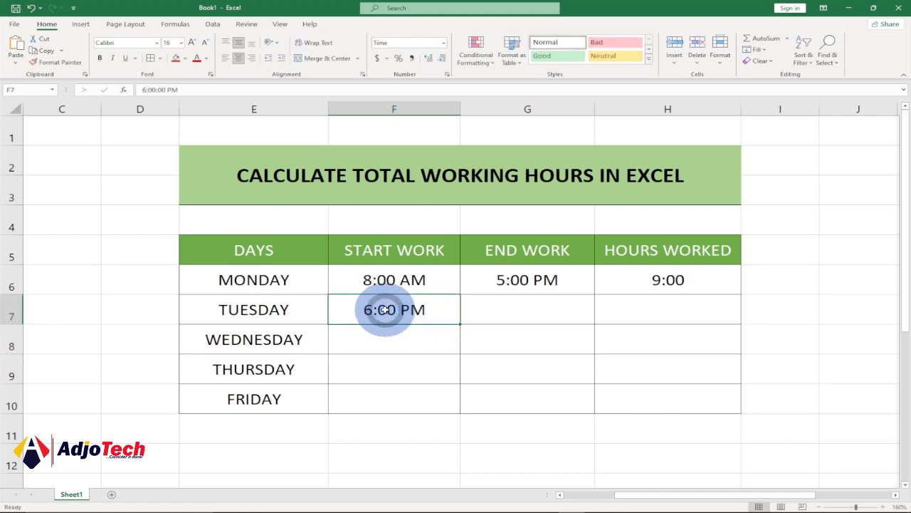
Step: Enter 7:00 AM as Tuesday's end time in G7
{"action": "left_click", "coordinate": [512, 309]}
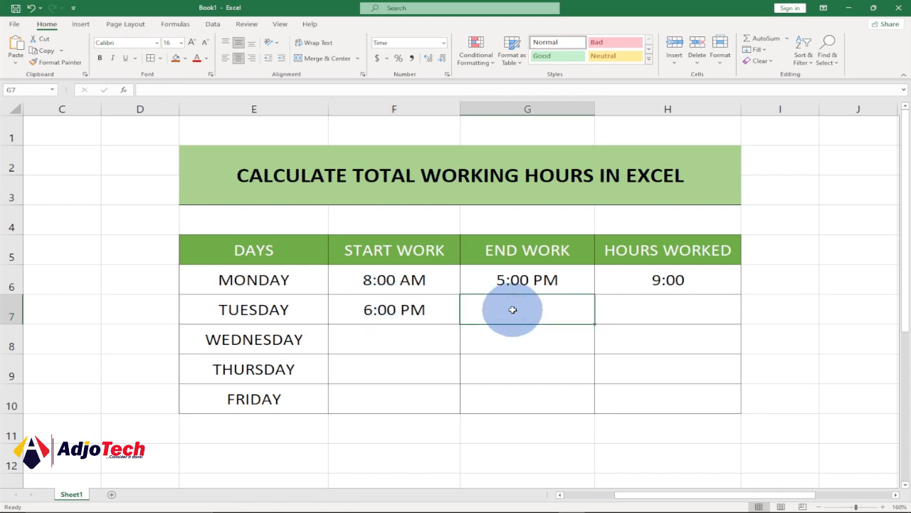
{"action": "type", "text": "7:"}
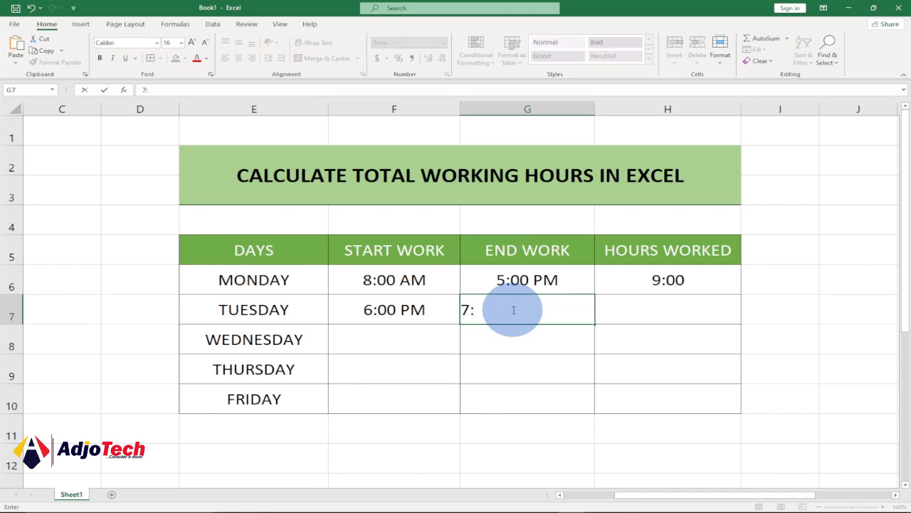
{"action": "type", "text": "00 AM"}
{"action": "key", "text": "Return"}
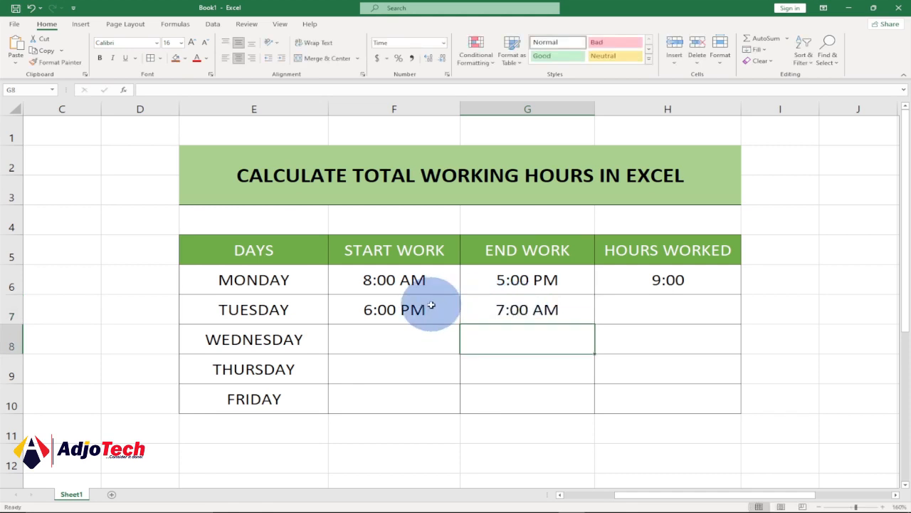
{"action": "left_click", "coordinate": [514, 307]}
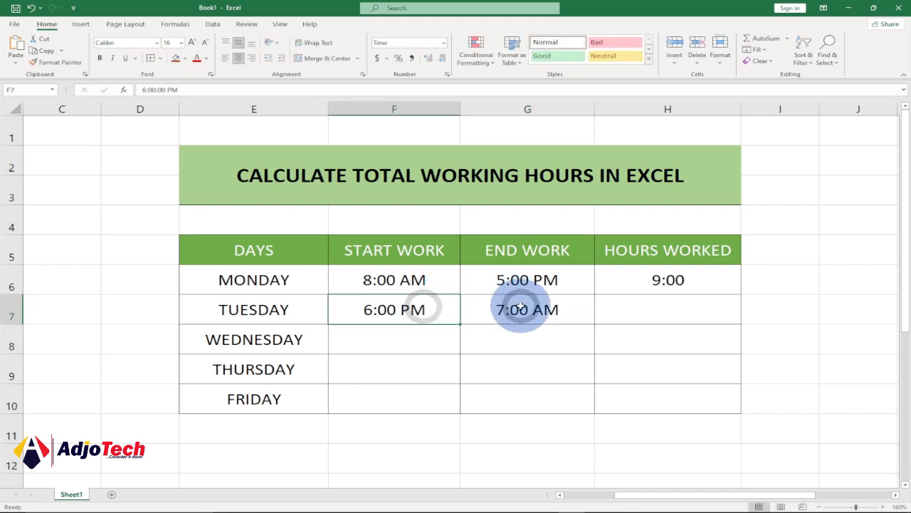
Step: Try filling the H6 subtraction formula down to H7, and clear both HOURS WORKED cells
{"action": "left_click", "coordinate": [678, 283]}
{"action": "left_click_drag", "start_coordinate": [739, 294], "coordinate": [734, 311]}
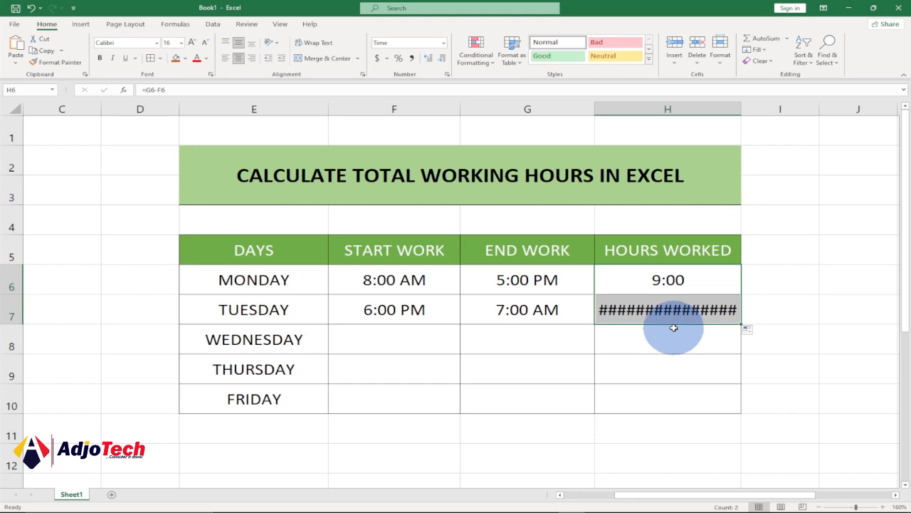
{"action": "left_click", "coordinate": [636, 273]}
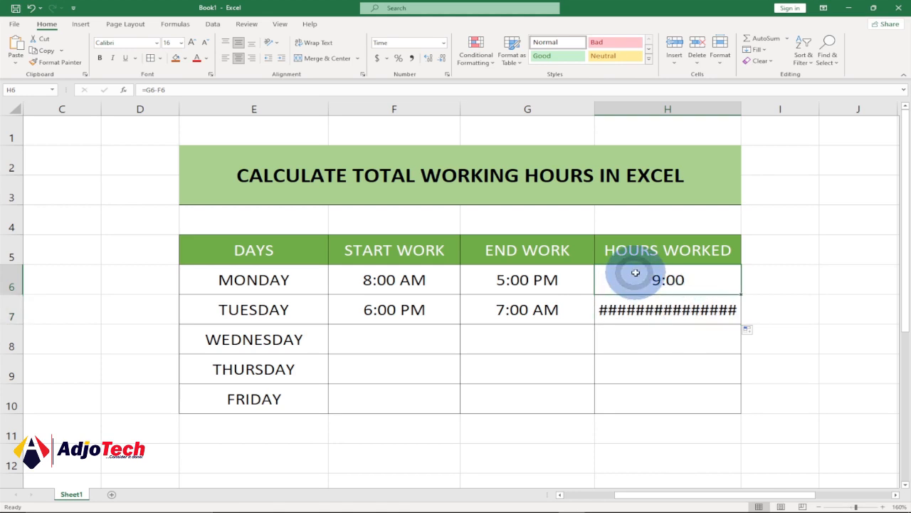
{"action": "left_click", "coordinate": [652, 307]}
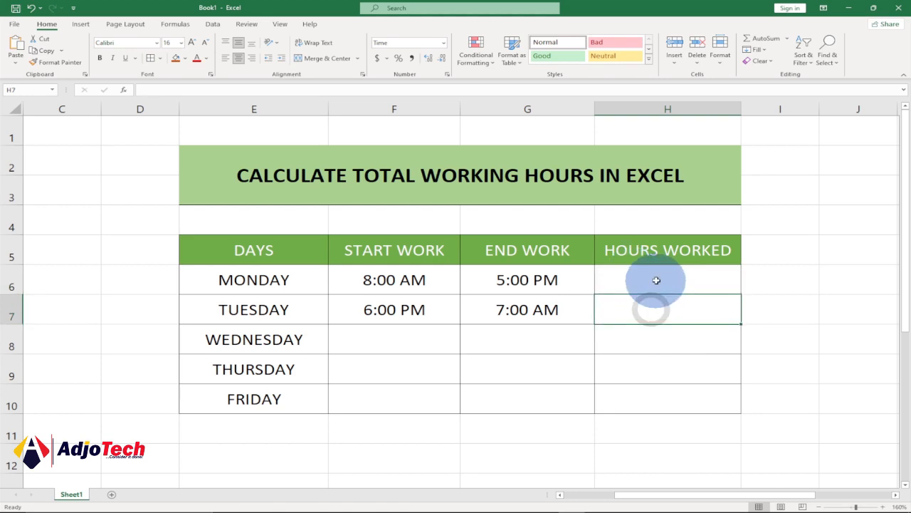
Step: Calculate Monday's hours worked in H6 with the formula =MOD(G6-F6,1) and fill it down to H7
{"action": "left_click", "coordinate": [655, 280]}
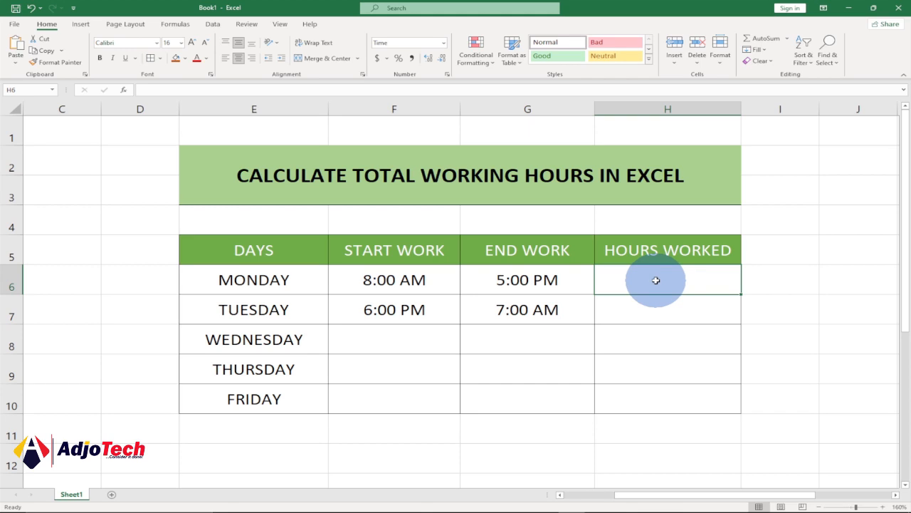
{"action": "type", "text": "="}
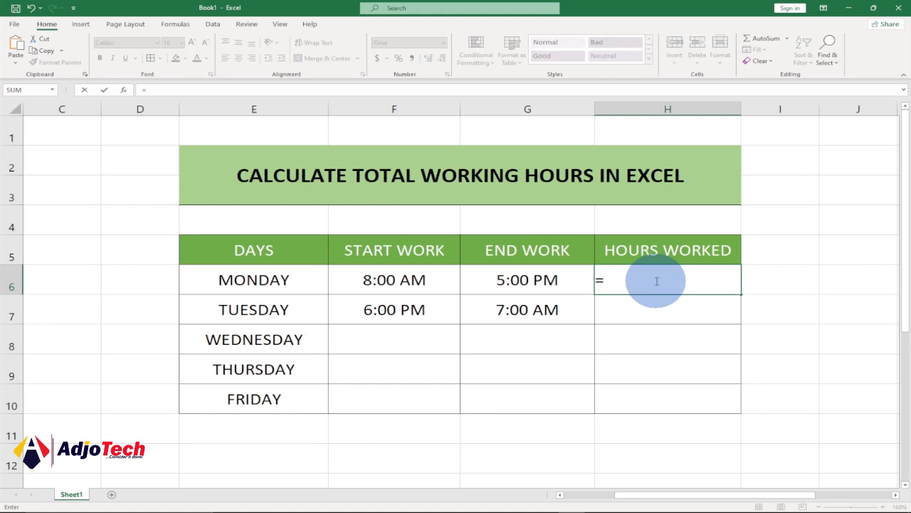
{"action": "type", "text": "MOD"}
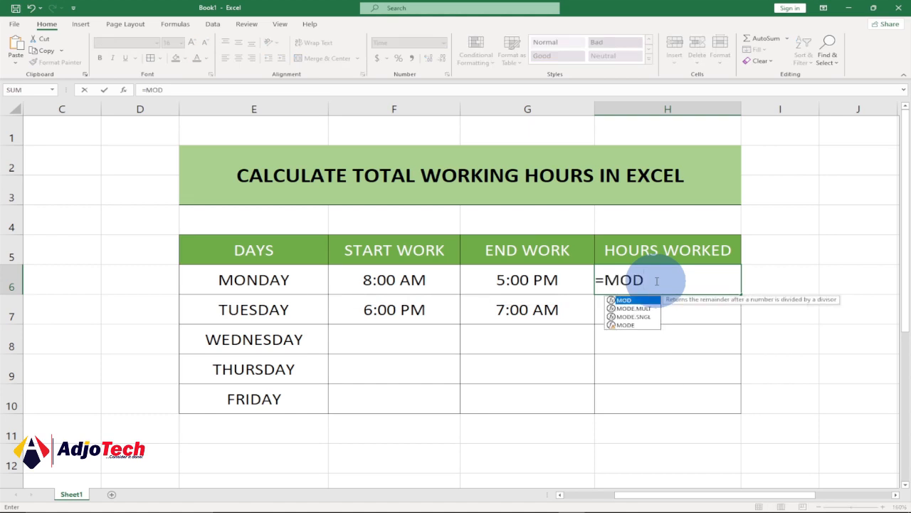
{"action": "type", "text": "("}
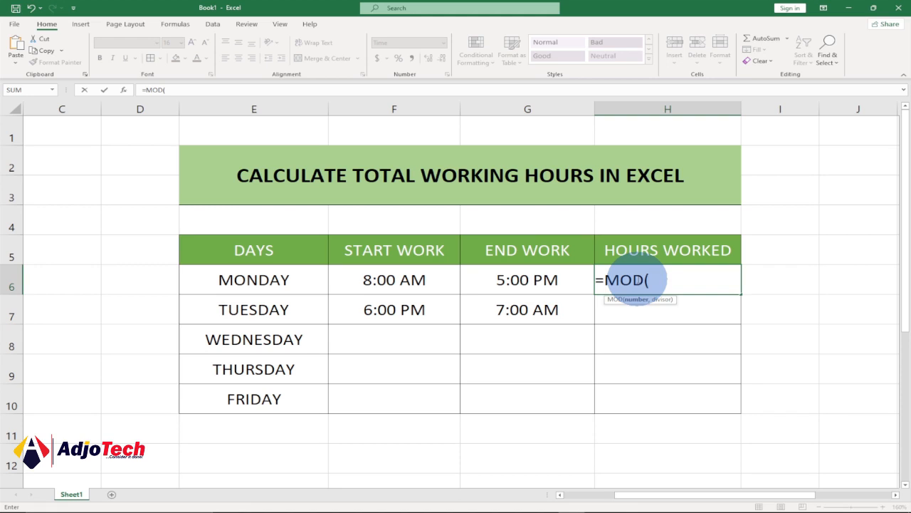
{"action": "left_click", "coordinate": [524, 280]}
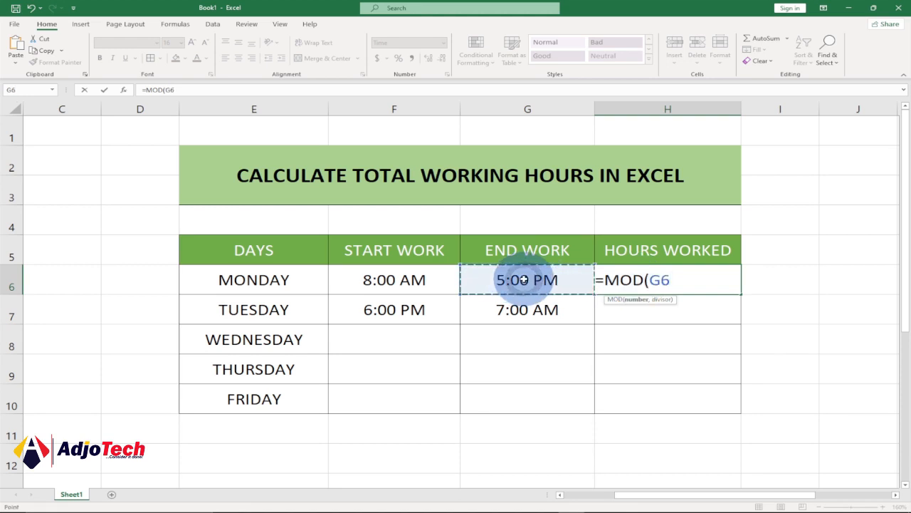
{"action": "type", "text": "-"}
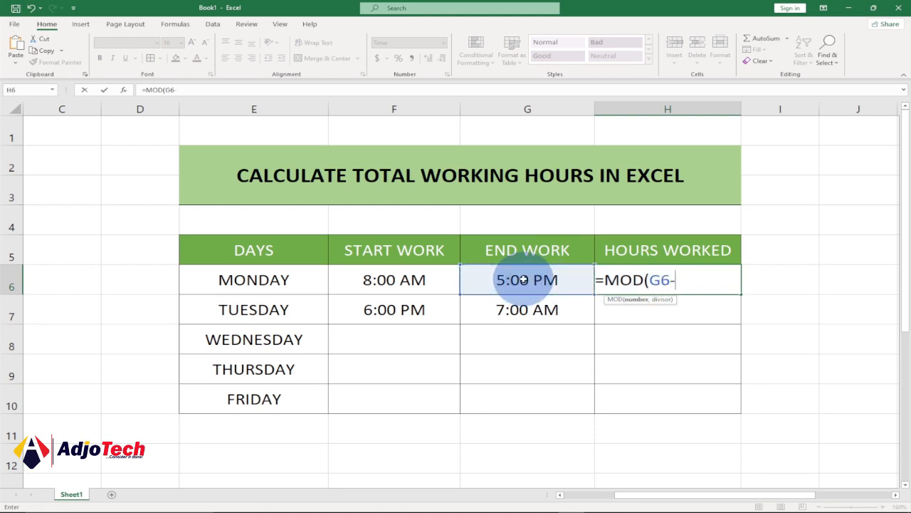
{"action": "left_click", "coordinate": [399, 280]}
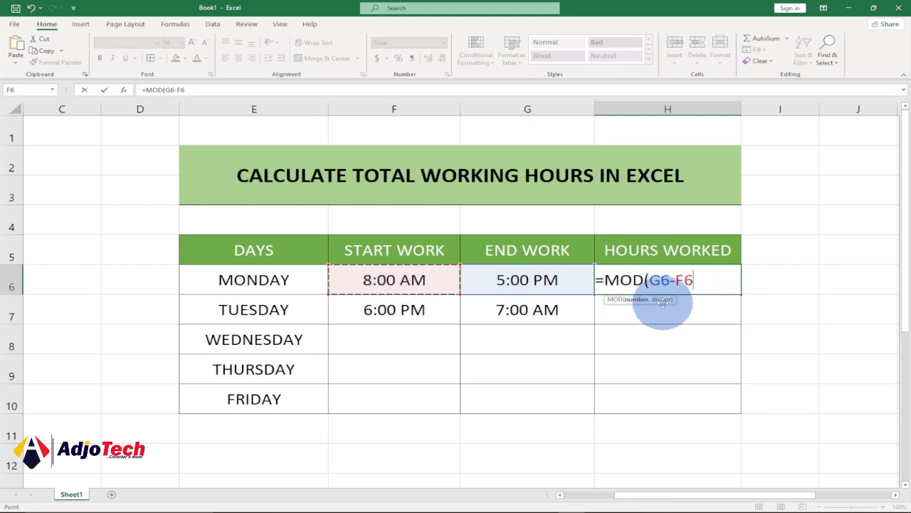
{"action": "type", "text": ","}
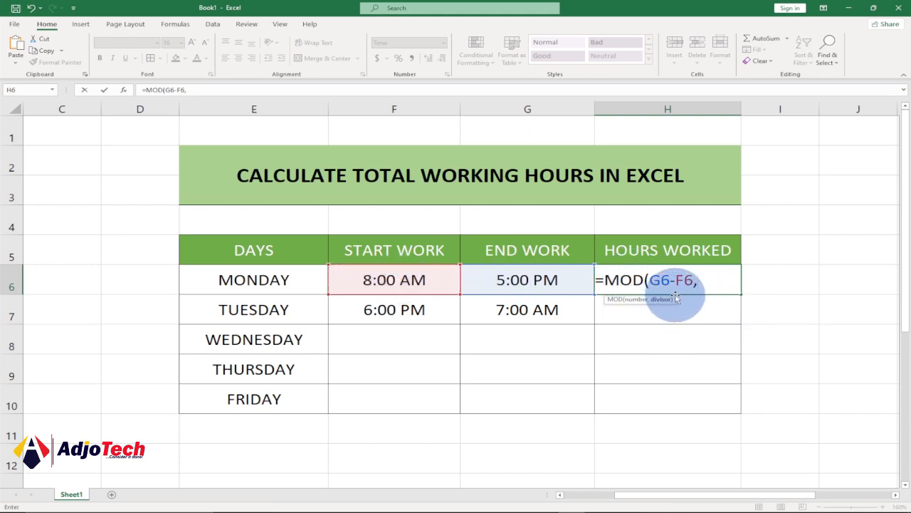
{"action": "type", "text": "1"}
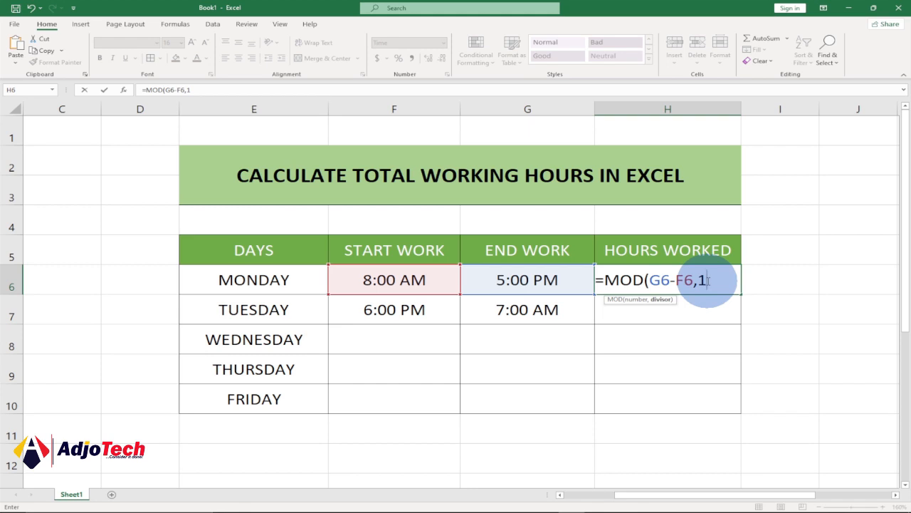
{"action": "type", "text": ")"}
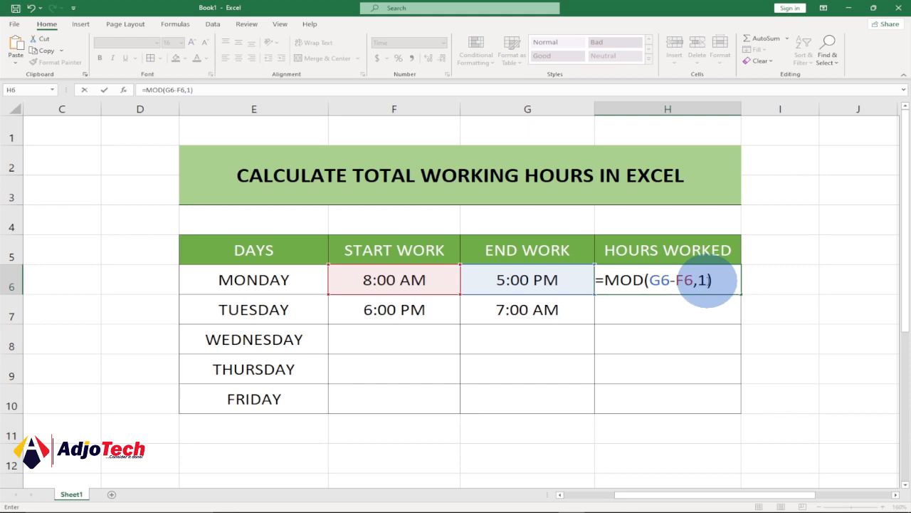
{"action": "key", "text": "Return"}
{"action": "left_click", "coordinate": [673, 279]}
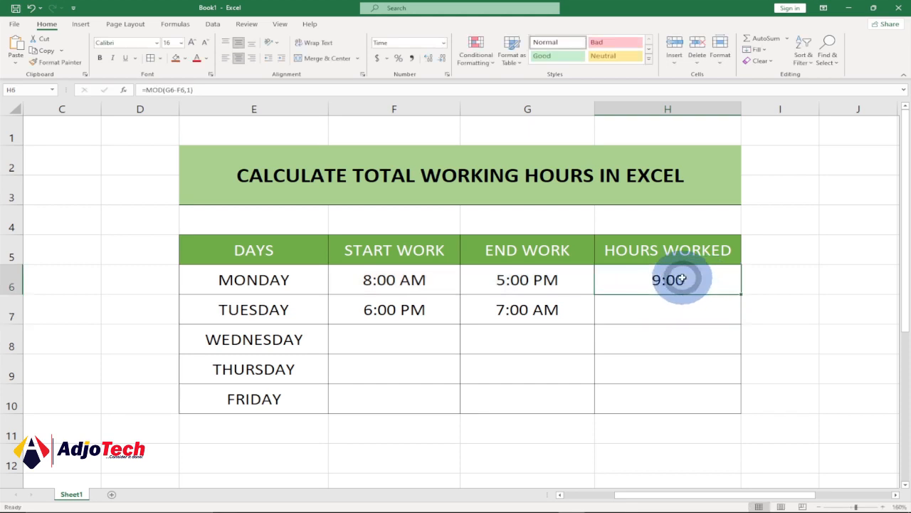
{"action": "left_click_drag", "start_coordinate": [740, 293], "coordinate": [734, 312]}
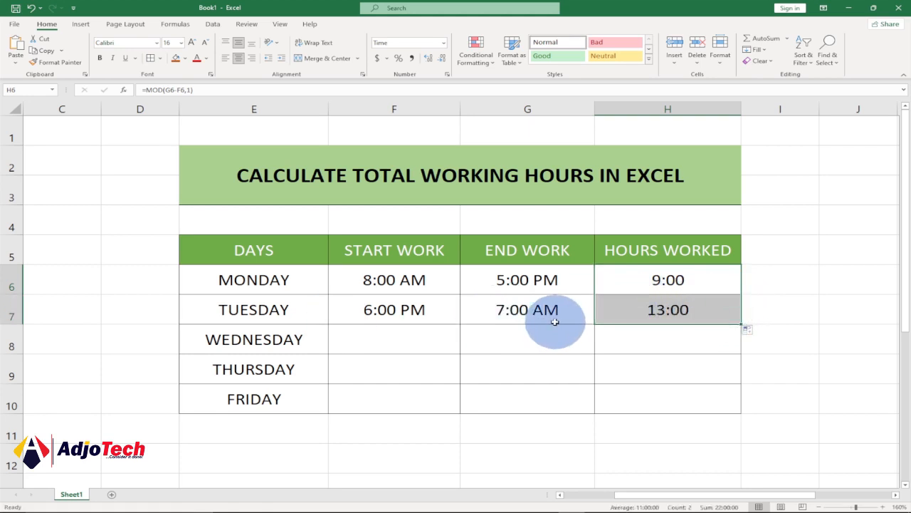
Step: Change Tuesday's start time in F7 to 7:00:00 PM
{"action": "left_click", "coordinate": [385, 308]}
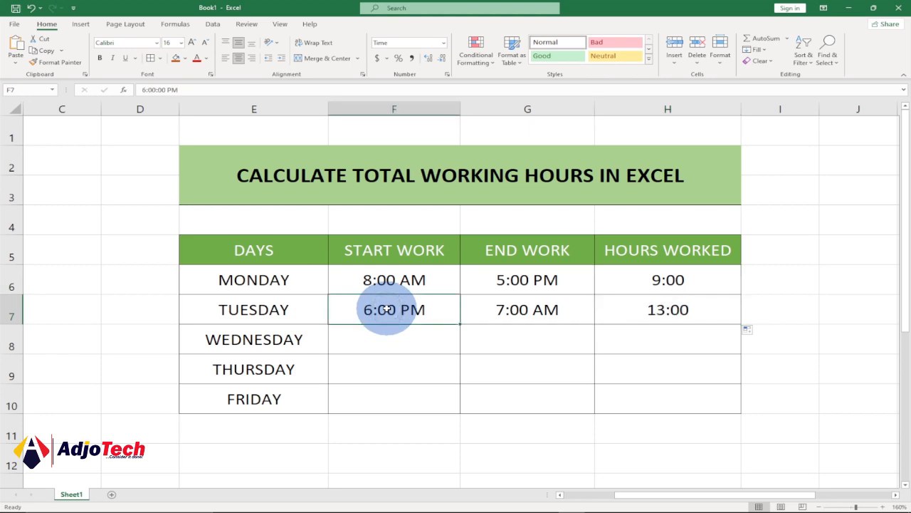
{"action": "double_click", "coordinate": [369, 309]}
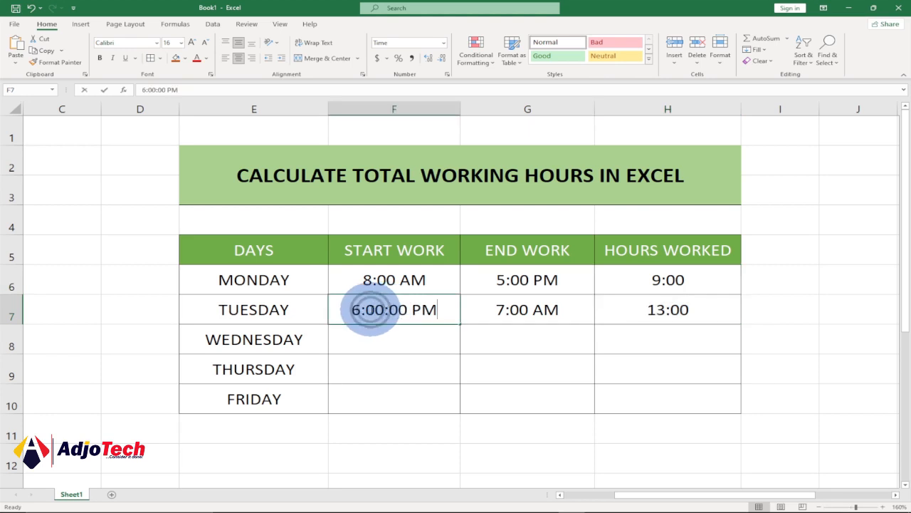
{"action": "left_click", "coordinate": [359, 310]}
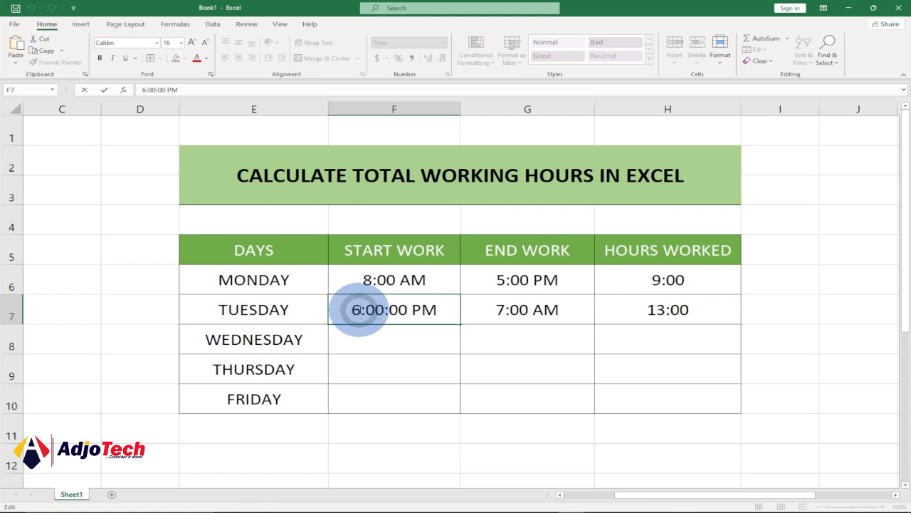
{"action": "key", "text": "BackSpace"}
{"action": "type", "text": "7"}
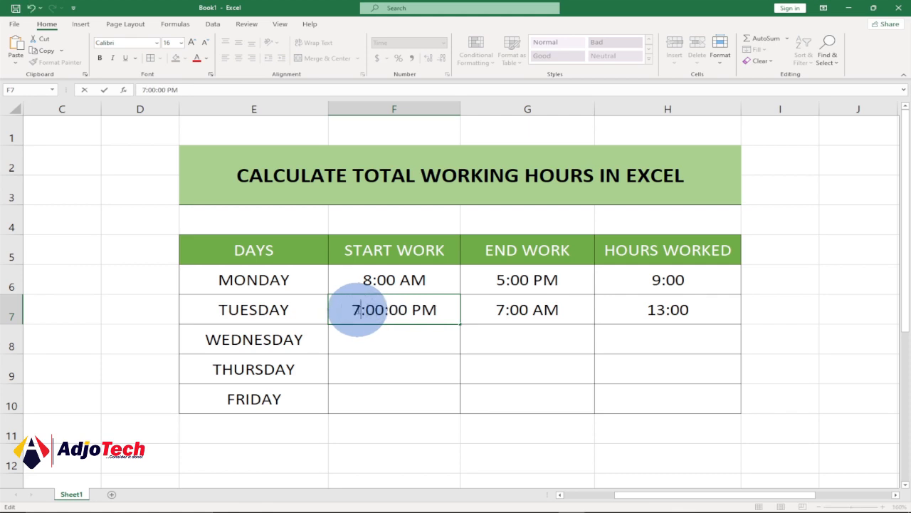
{"action": "key", "text": "Return"}
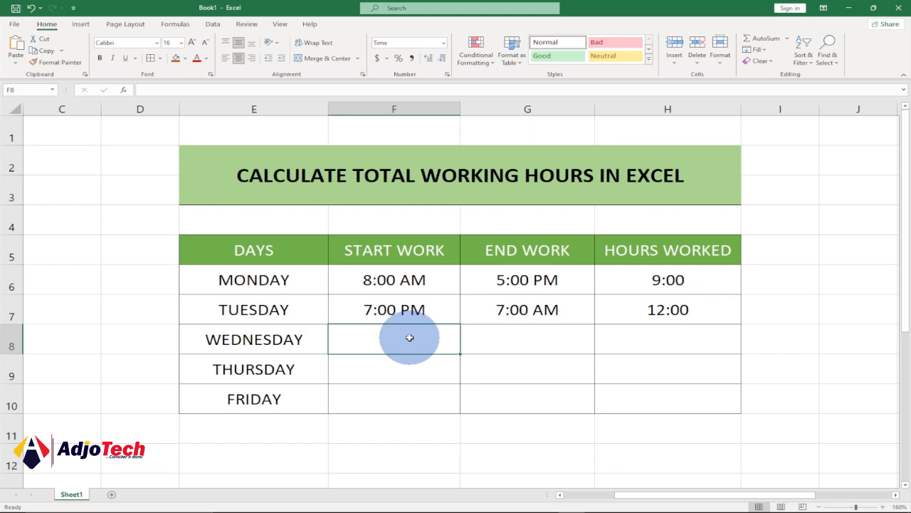
Step: Enter 8:30 as Wednesday's start time in F8
{"action": "type", "text": "5"}
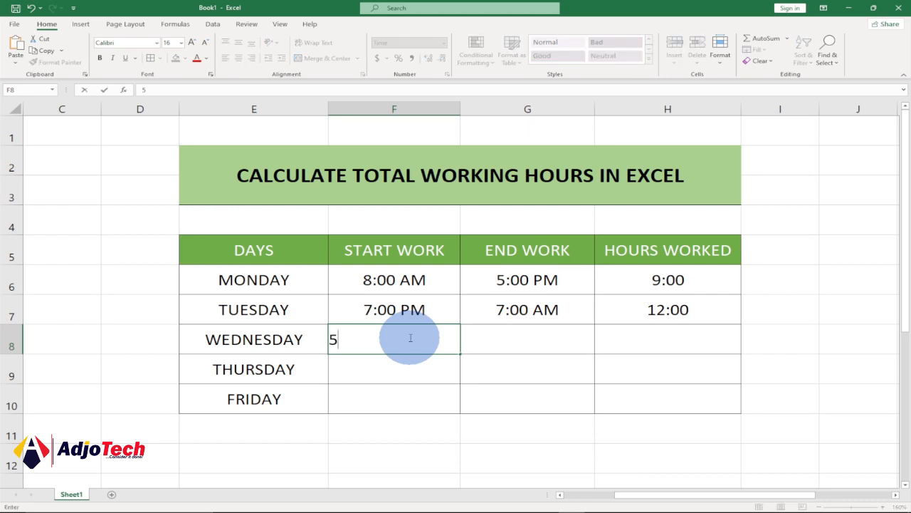
{"action": "type", "text": "\""}
{"action": "key", "text": "BackSpace"}
{"action": "key", "text": "BackSpace"}
{"action": "type", "text": "8:30"}
{"action": "key", "text": "Return"}
Step: Enter 16:30 as Wednesday's end time in G8
{"action": "left_click", "coordinate": [524, 332]}
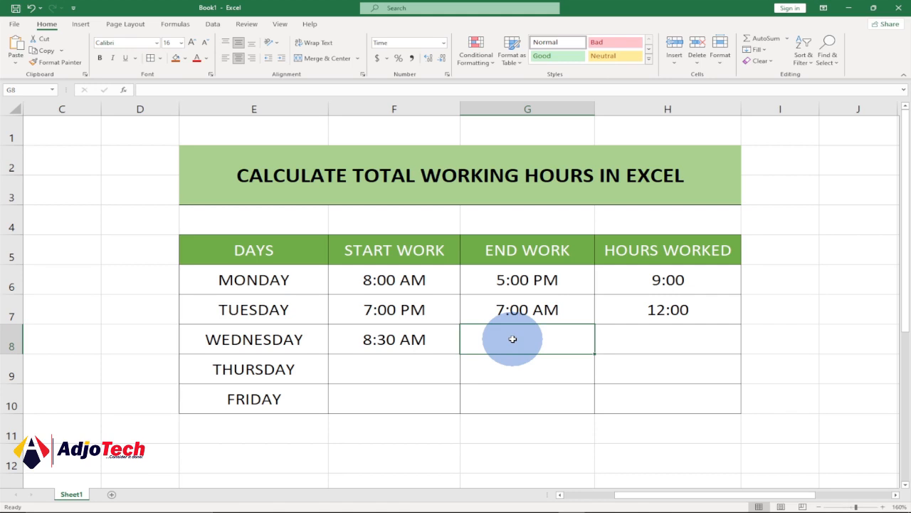
{"action": "type", "text": "16"}
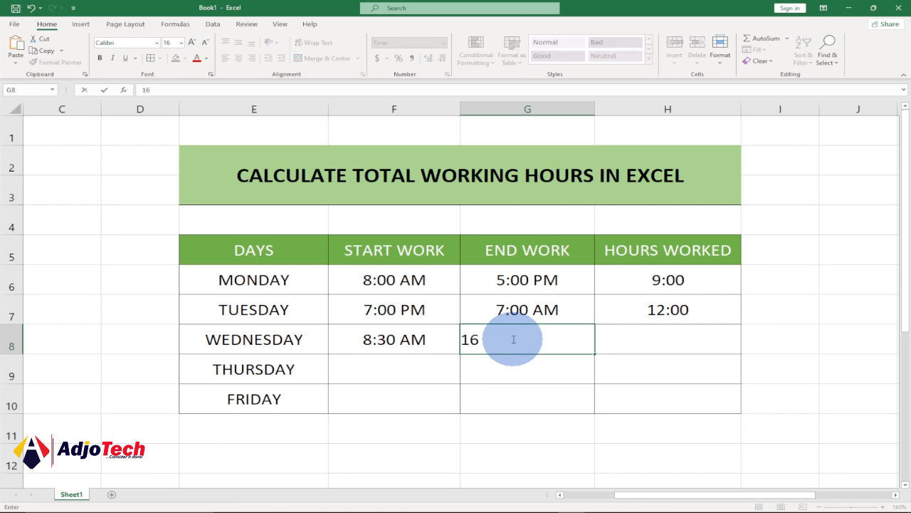
{"action": "type", "text": ":30"}
{"action": "key", "text": "Return"}
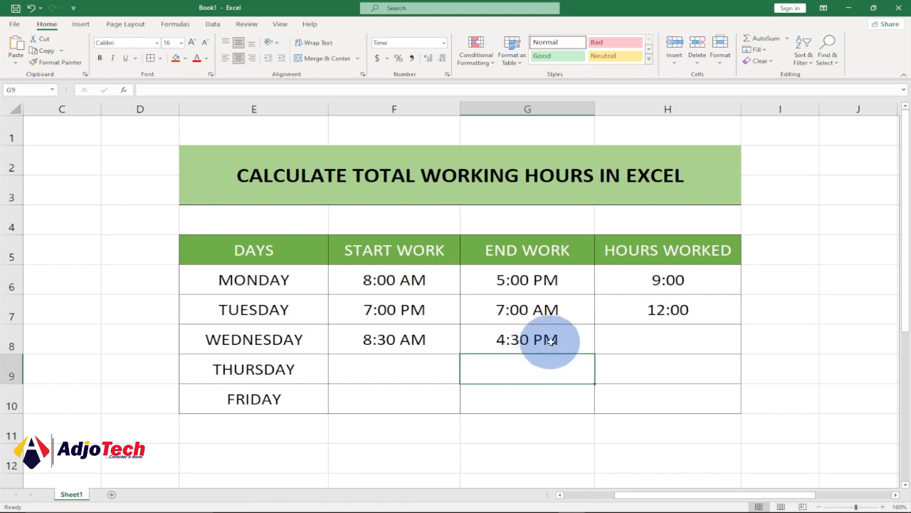
Step: Undo the accidental move of Tuesday's hours formula and fill it from H7 down to H8
{"action": "left_click", "coordinate": [667, 309]}
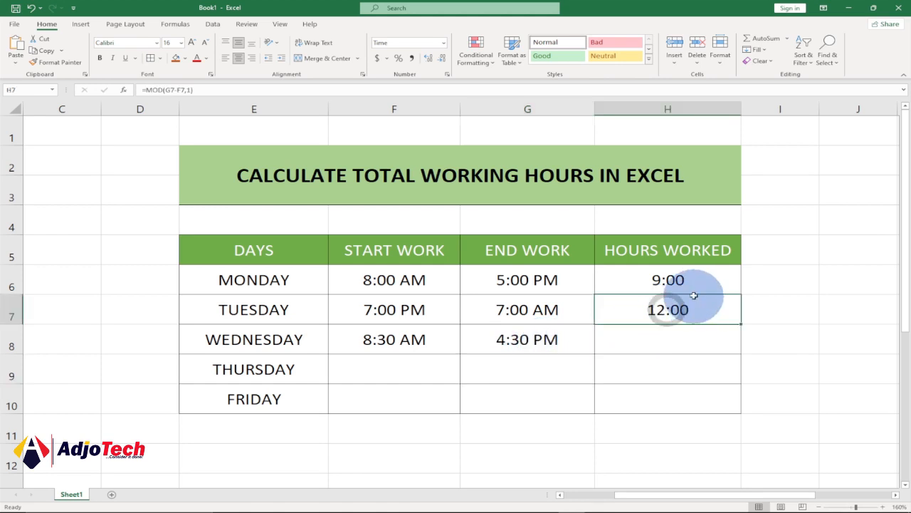
{"action": "left_click_drag", "start_coordinate": [738, 319], "coordinate": [736, 340]}
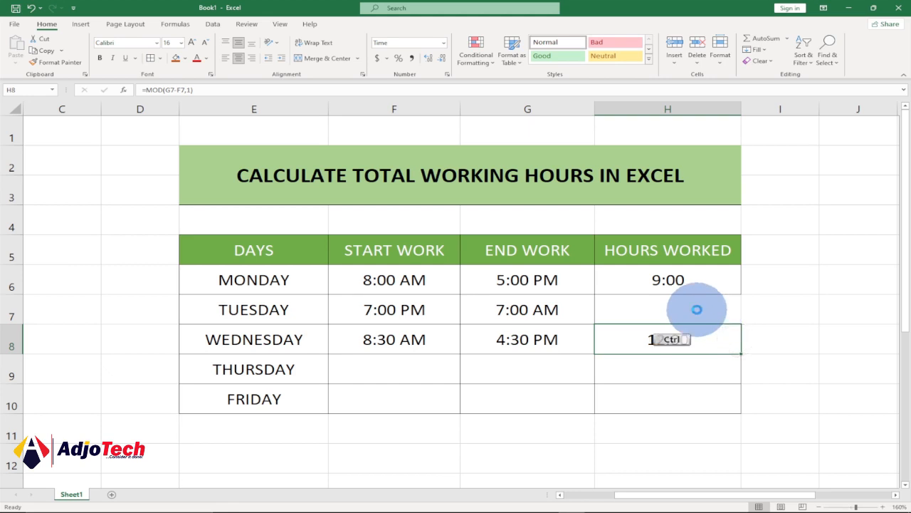
{"action": "key", "text": "ctrl+z"}
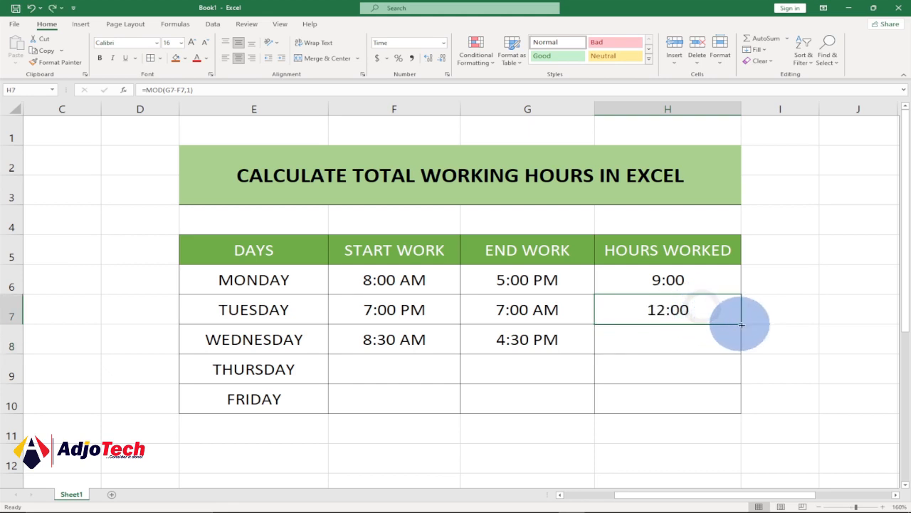
{"action": "left_click_drag", "start_coordinate": [740, 323], "coordinate": [737, 344]}
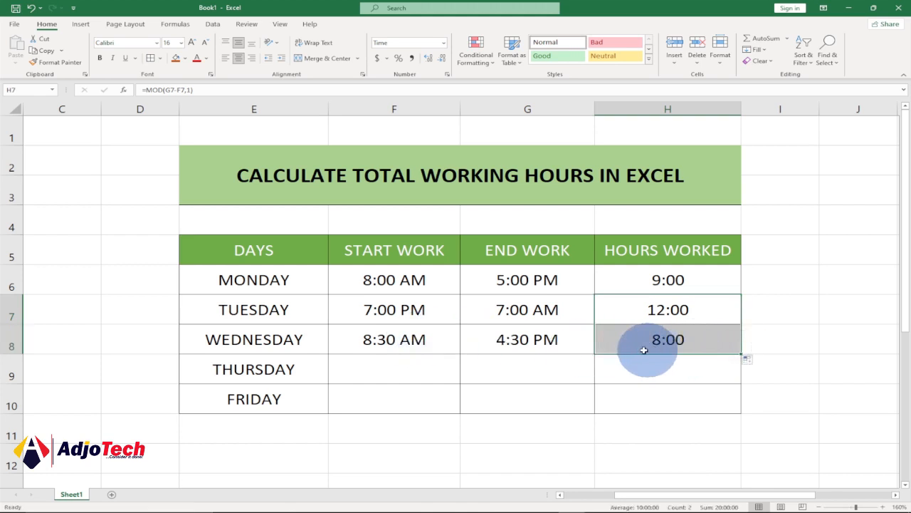
Step: Enter 17:45 as Thursday's start time in F9
{"action": "left_click", "coordinate": [398, 365]}
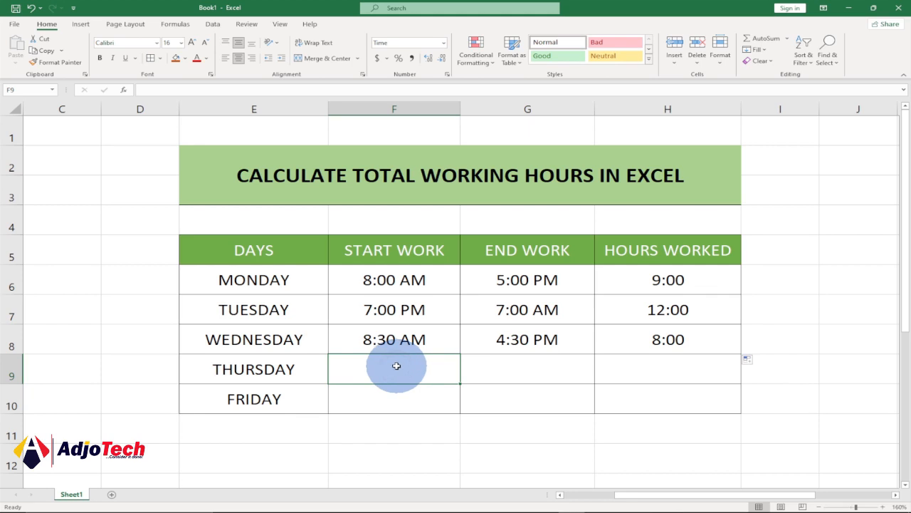
{"action": "type", "text": "17:"}
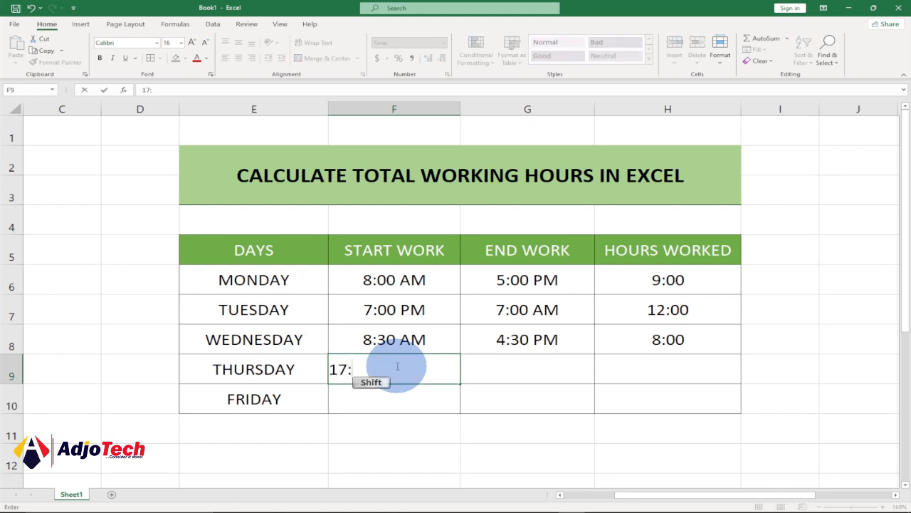
{"action": "type", "text": "45"}
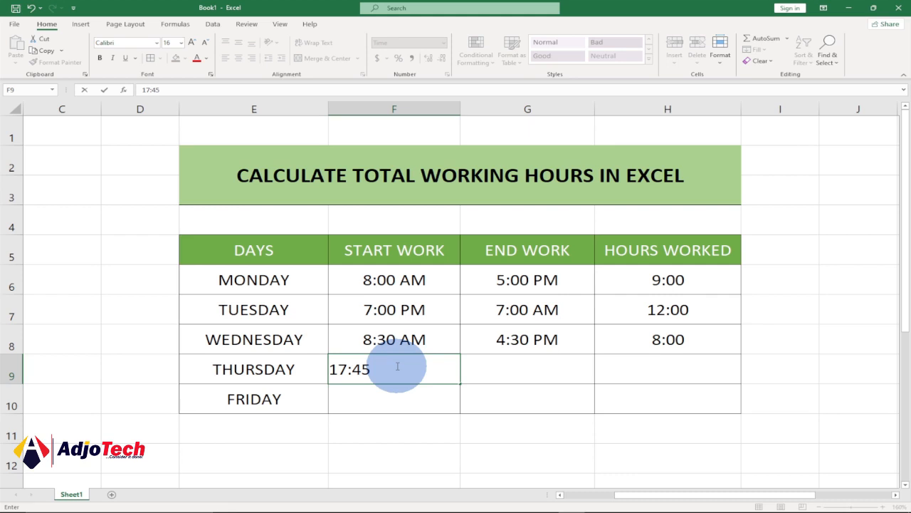
{"action": "key", "text": "Return"}
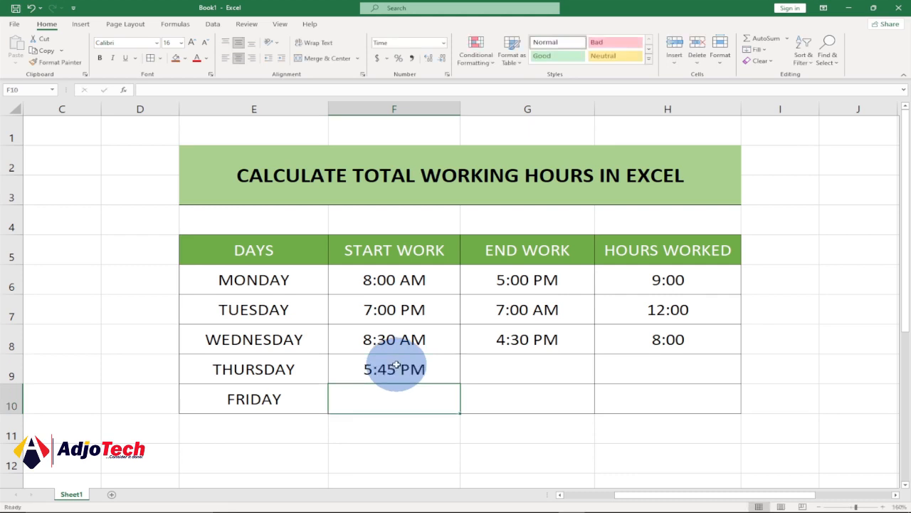
Step: Enter 8:00 as Thursday's end time in G9 and fill the MOD formula from H8 down to H9
{"action": "left_click", "coordinate": [512, 366]}
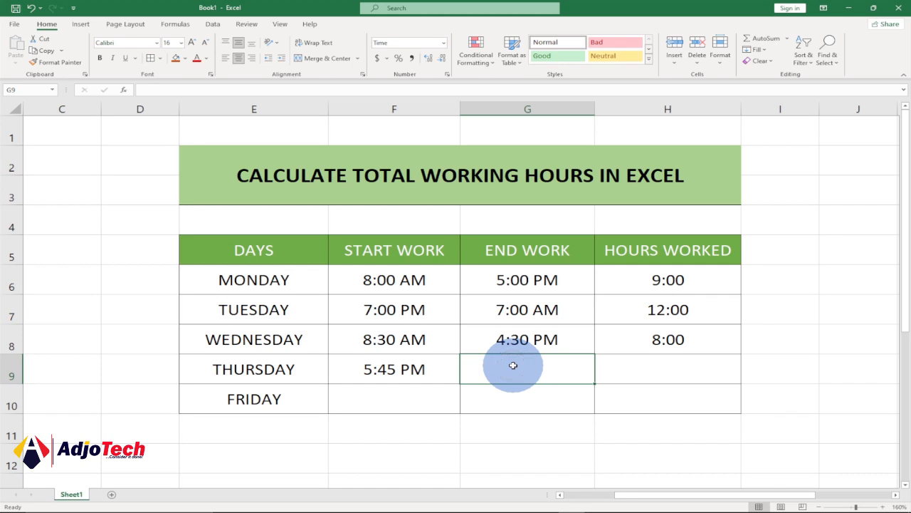
{"action": "type", "text": "8"}
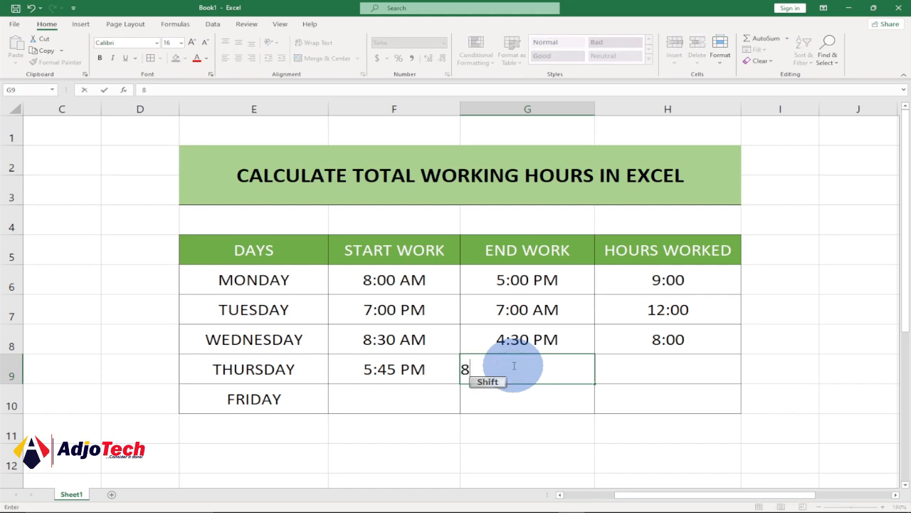
{"action": "type", "text": ":00"}
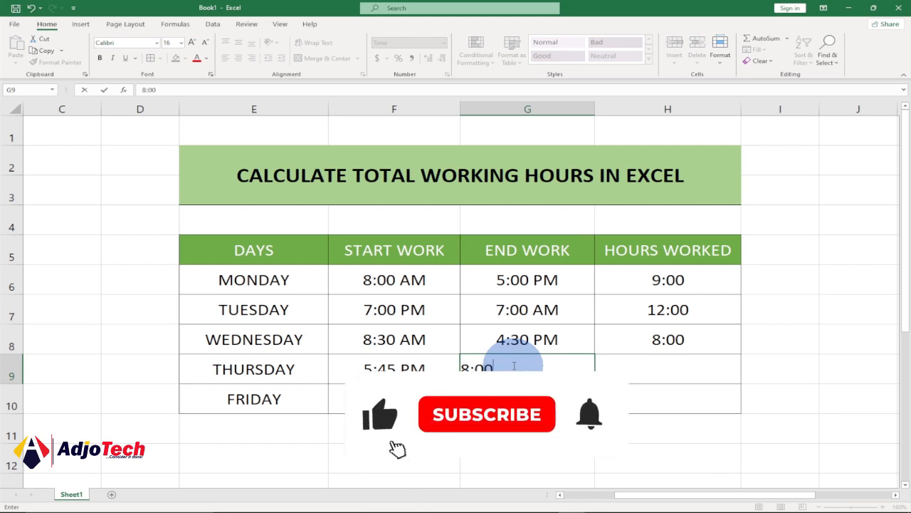
{"action": "key", "text": "ctrl+Return"}
{"action": "left_click", "coordinate": [670, 337]}
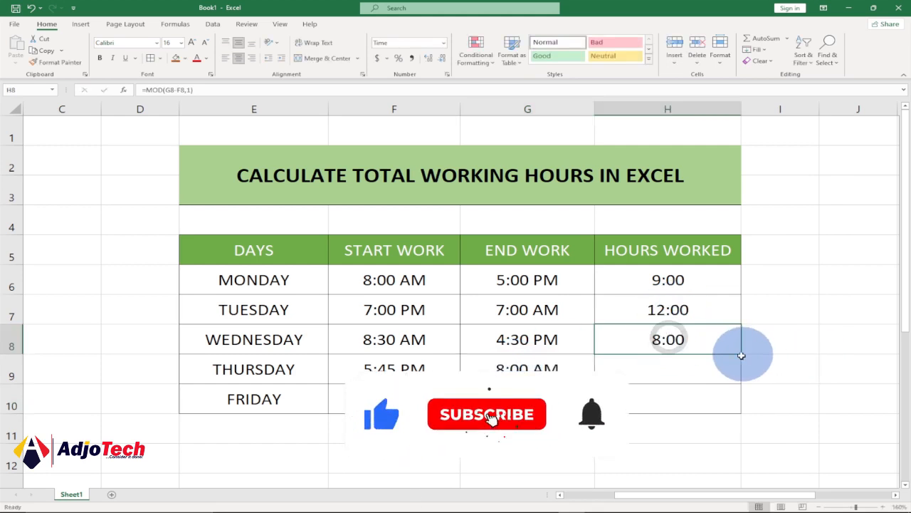
{"action": "left_click_drag", "start_coordinate": [740, 354], "coordinate": [735, 376]}
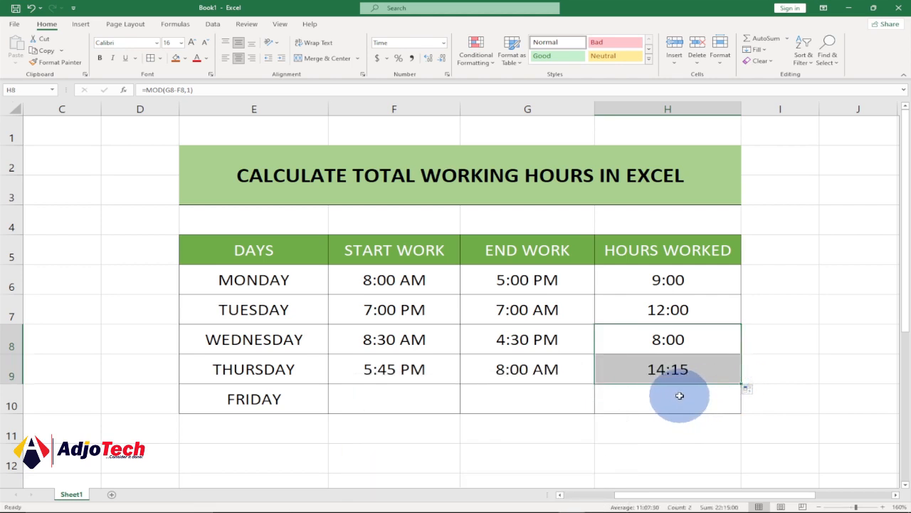
Step: Enter 9:00 AM as Friday's start time in F10
{"action": "left_click", "coordinate": [402, 403]}
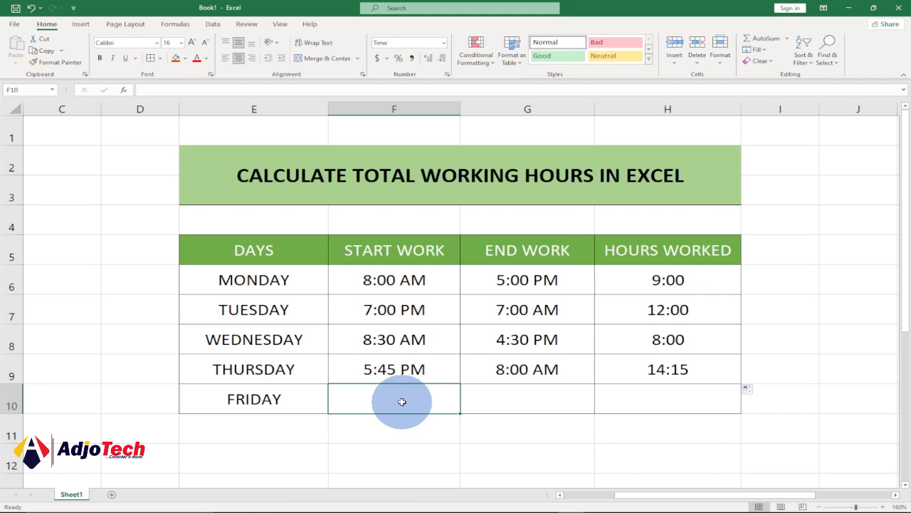
{"action": "type", "text": "9"}
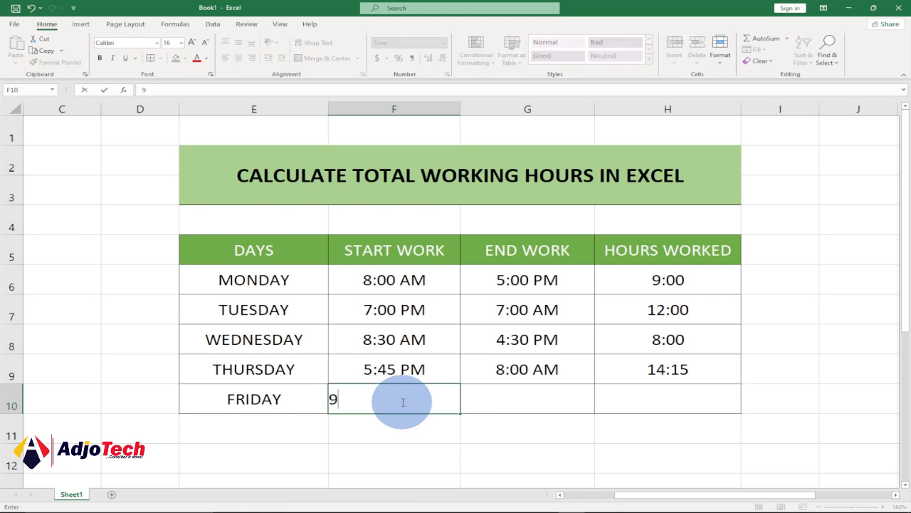
{"action": "type", "text": ":00 AM"}
{"action": "key", "text": "Return"}
Step: Enter 16:55 as Friday's end time in G10 and select Friday's HOURS WORKED cell
{"action": "left_click", "coordinate": [517, 389]}
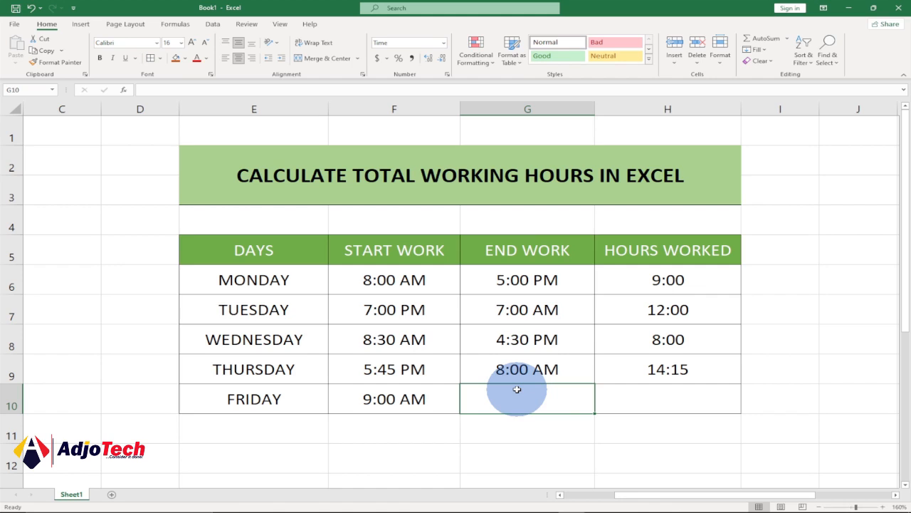
{"action": "type", "text": "16"}
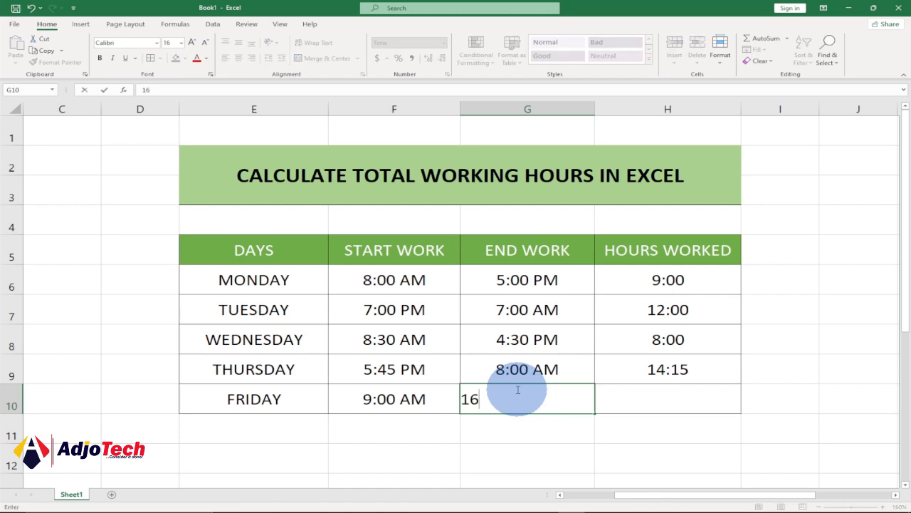
{"action": "type", "text": ":55"}
{"action": "key", "text": "Return"}
{"action": "left_click", "coordinate": [641, 399]}
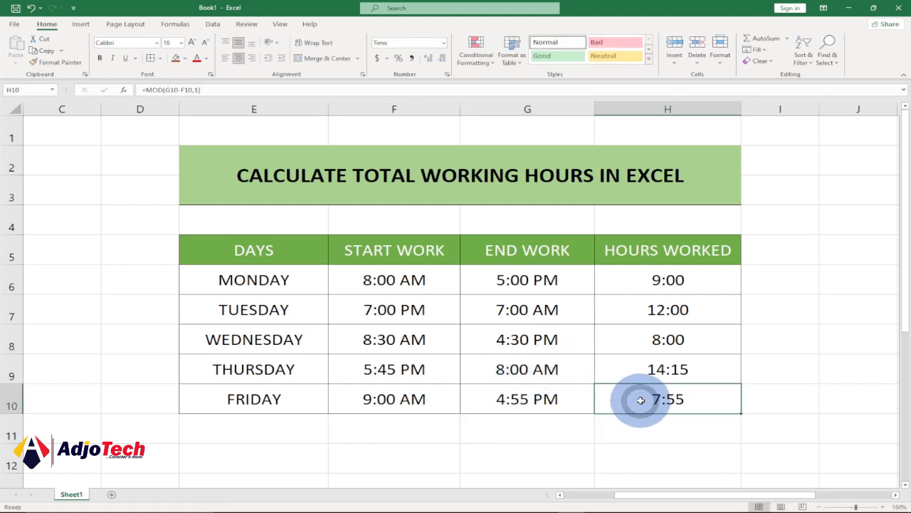